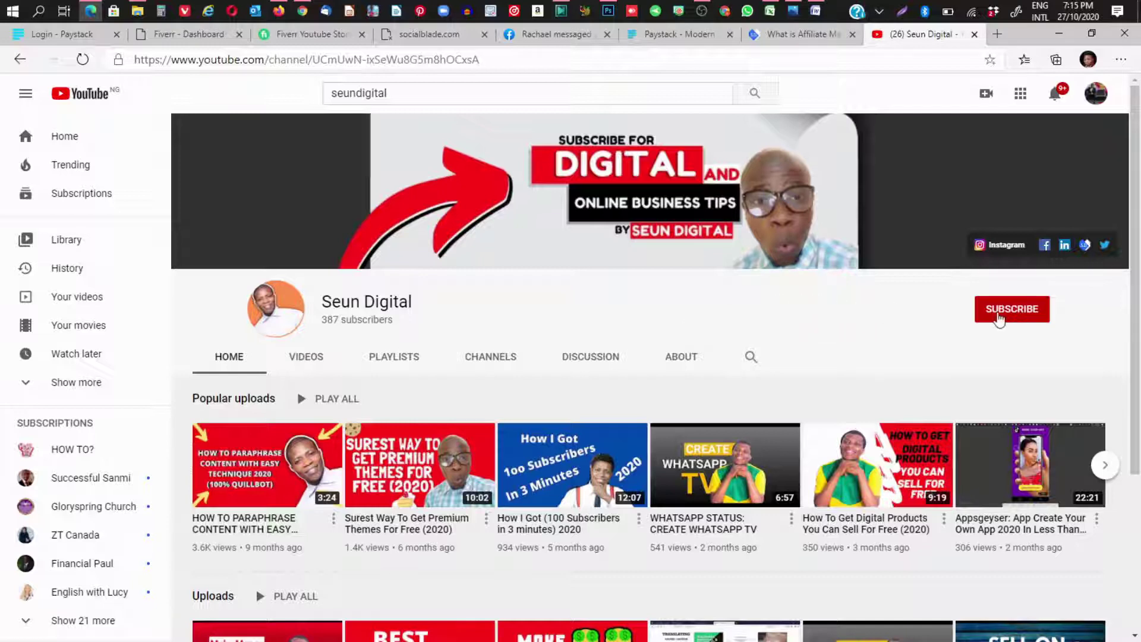
Subscribe to the Seun Digital channel and turn on all of its notifications.
{"action": "left_click", "coordinate": [999, 319]}
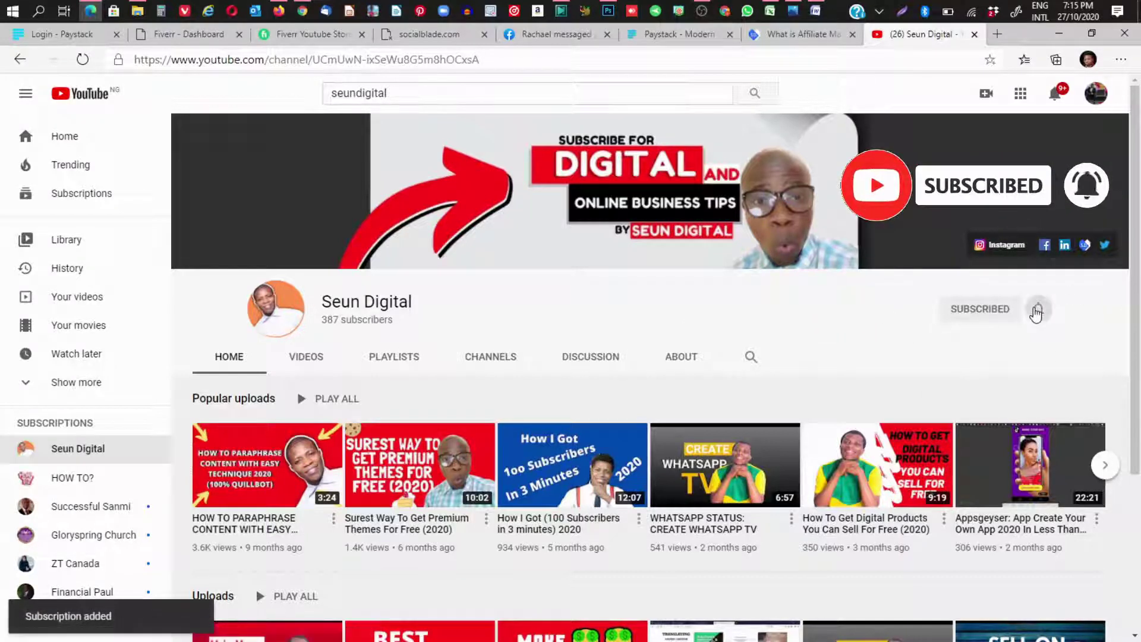
{"action": "left_click", "coordinate": [1036, 310]}
{"action": "left_click", "coordinate": [978, 339]}
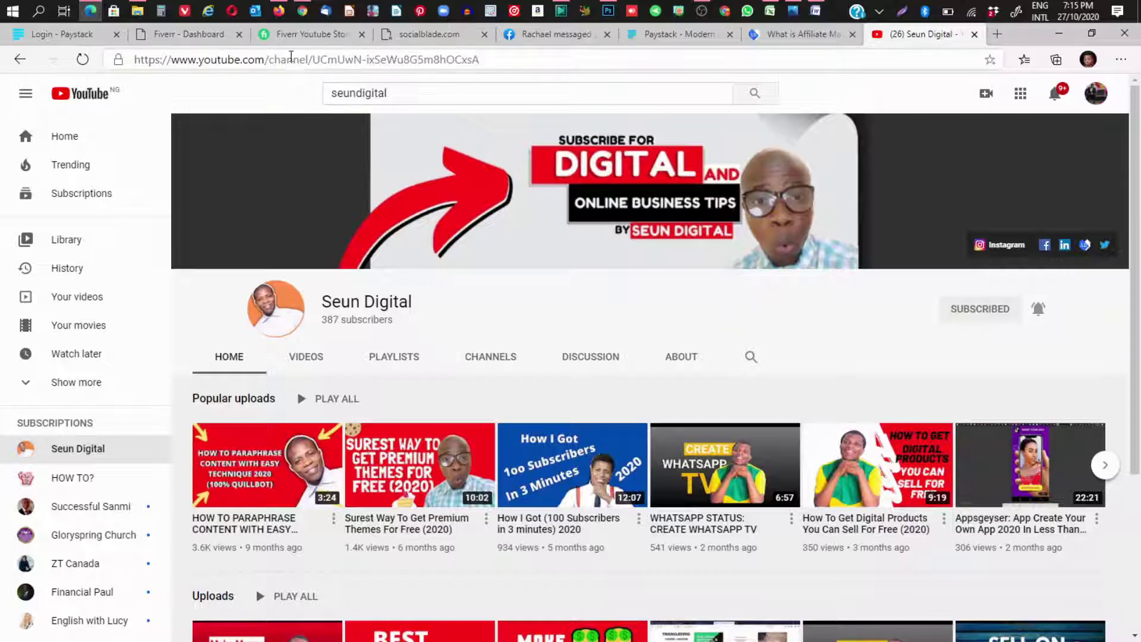
Switch to the Google Docs document in Chrome and colour the hidden first list item, "GET THE PLUGIN", red.
{"action": "left_click", "coordinate": [303, 10]}
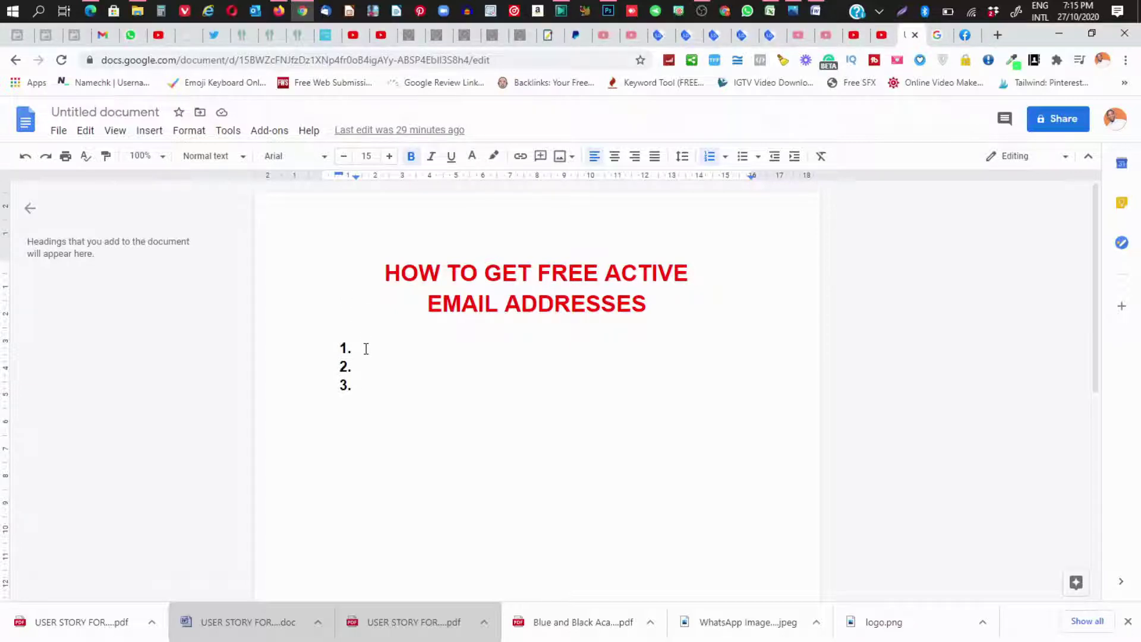
{"action": "left_click_drag", "start_coordinate": [366, 349], "coordinate": [543, 346]}
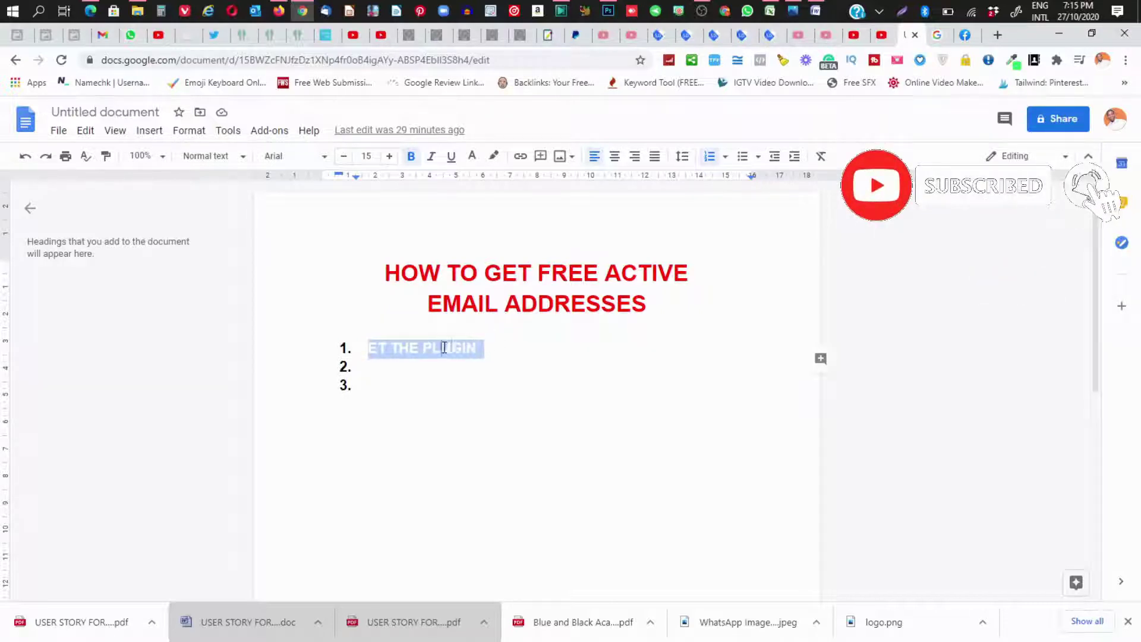
{"action": "left_click", "coordinate": [481, 349]}
{"action": "left_click_drag", "start_coordinate": [483, 349], "coordinate": [361, 347]}
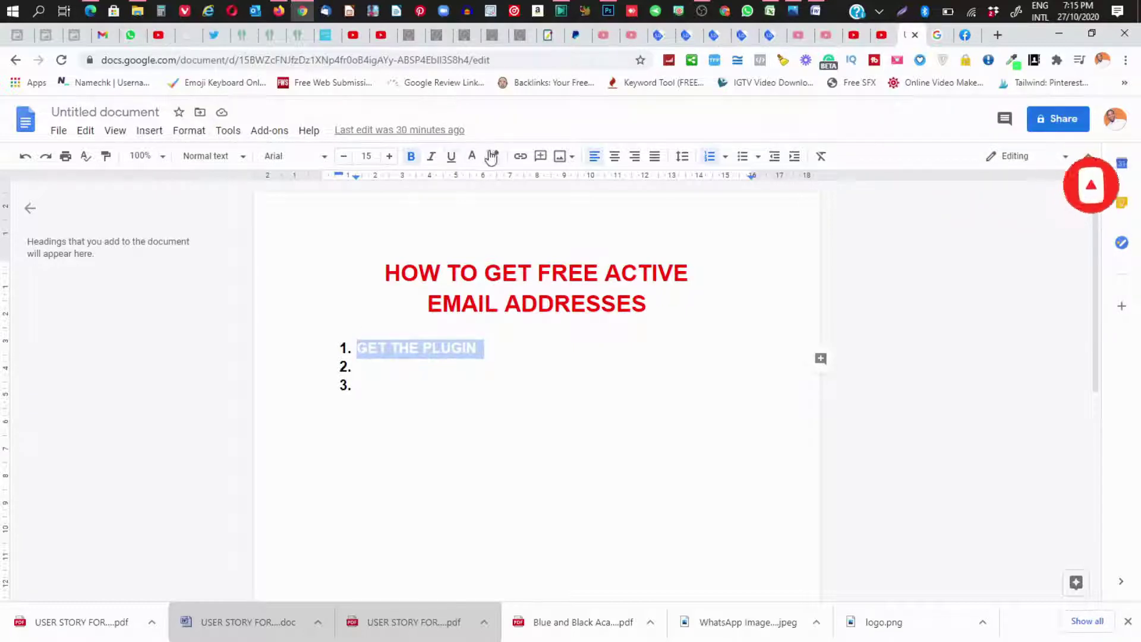
{"action": "left_click", "coordinate": [472, 156]}
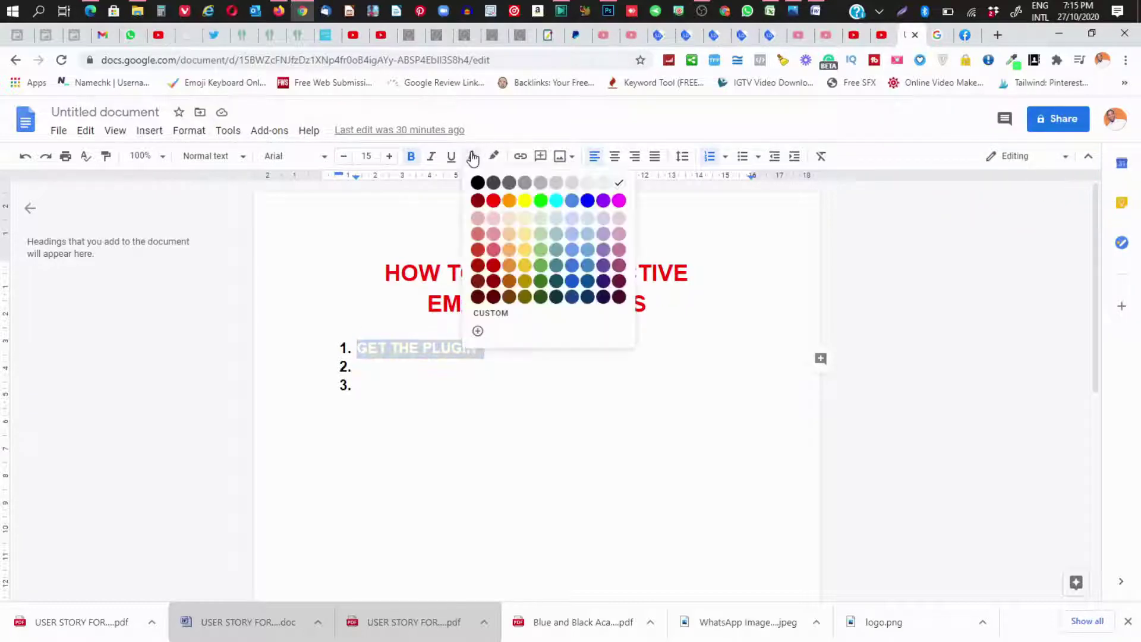
{"action": "left_click", "coordinate": [496, 203]}
{"action": "left_click", "coordinate": [334, 248]}
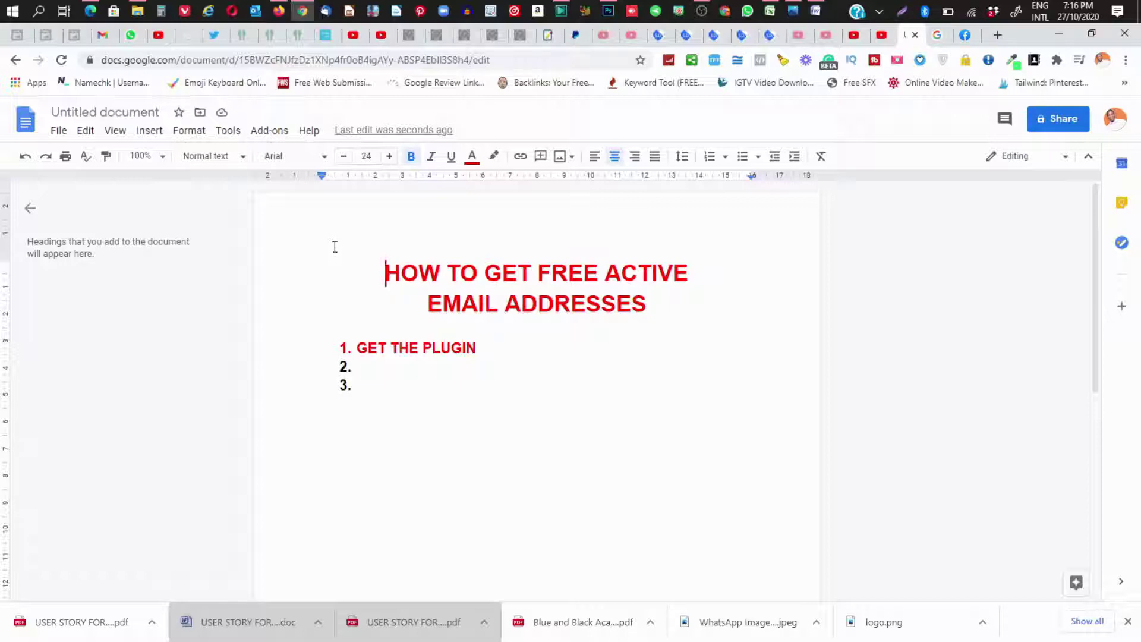
Search Google for "shanes tool" and open the "Searching, Sharing, Scrapping and Shane's Blog" post at its Shane's Tools button.
{"action": "left_click", "coordinate": [938, 35]}
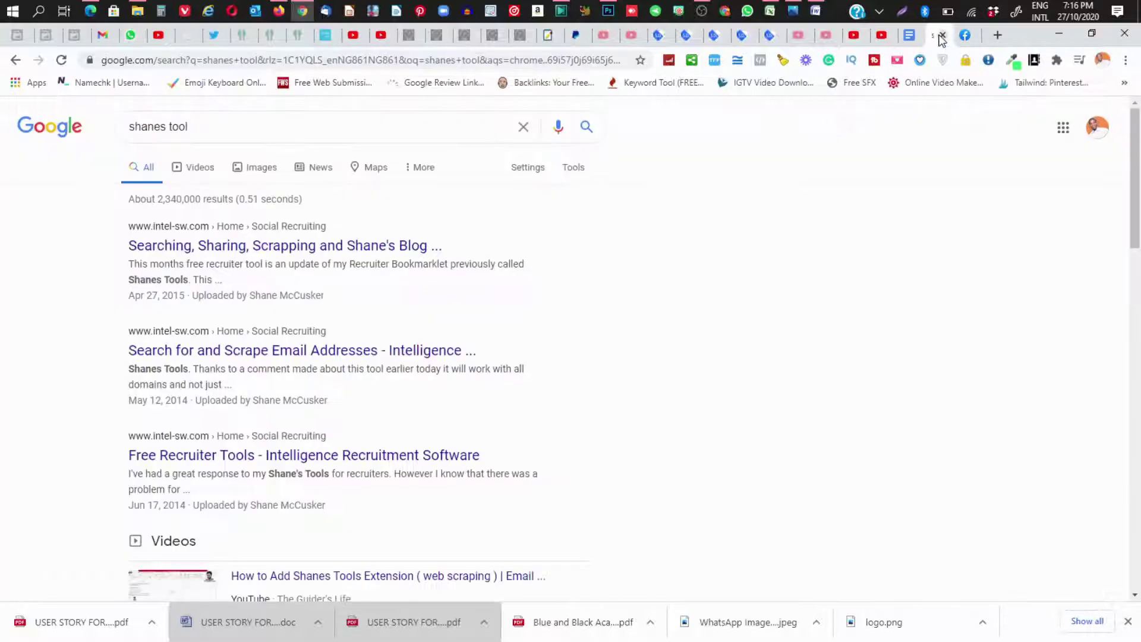
{"action": "left_click", "coordinate": [211, 126]}
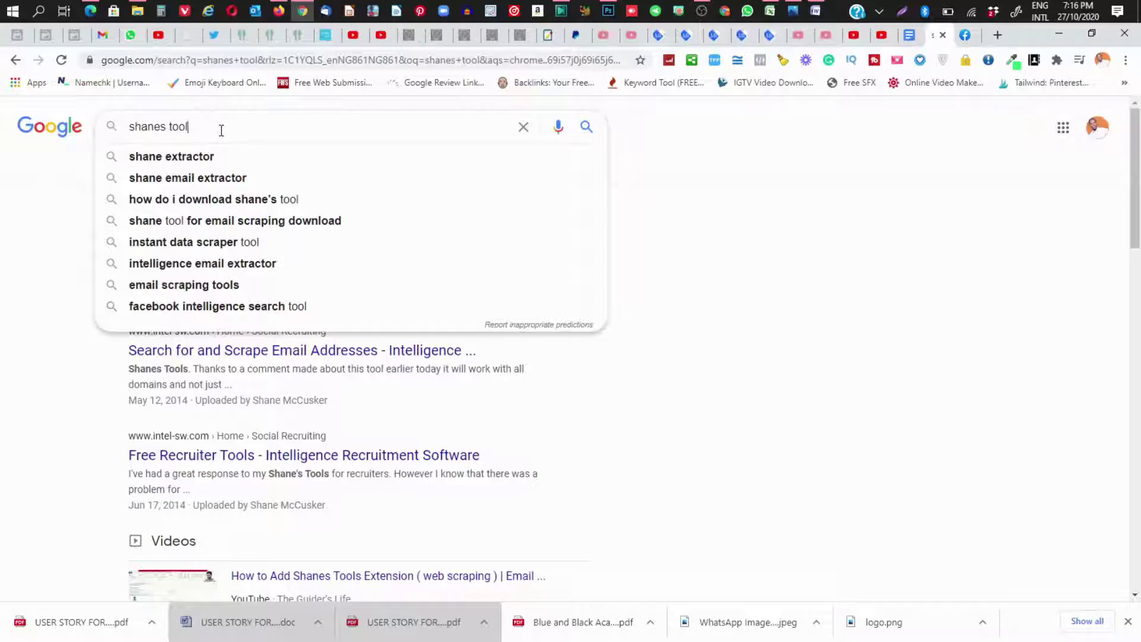
{"action": "key", "text": "Return"}
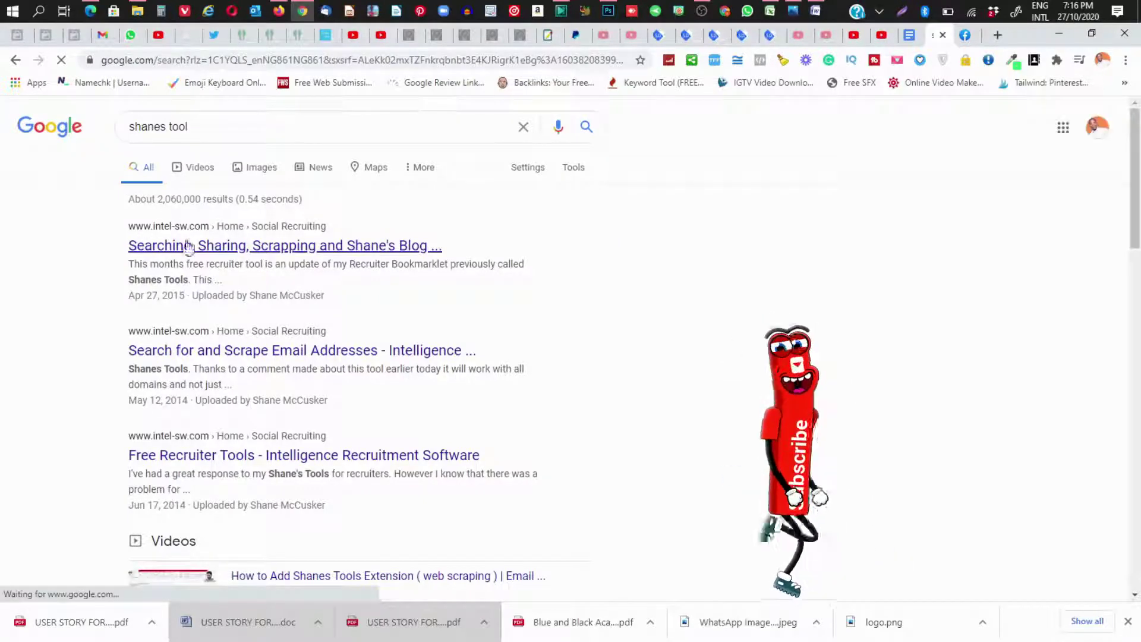
{"action": "left_click", "coordinate": [241, 250]}
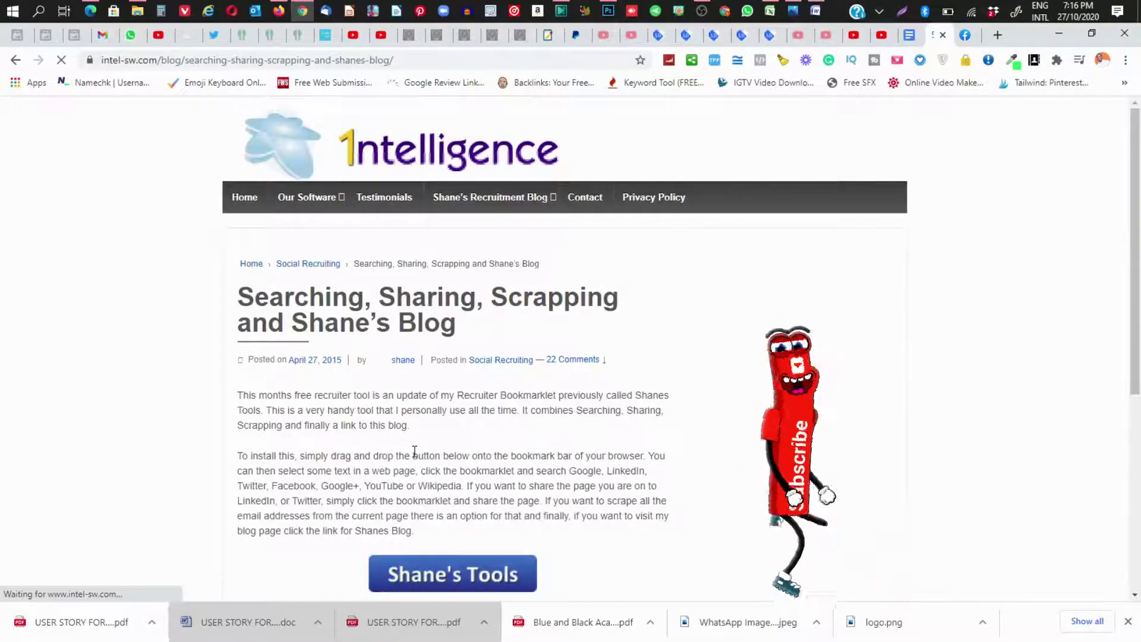
{"action": "scroll", "coordinate": [415, 451], "scroll_direction": "down", "scroll_amount": 2}
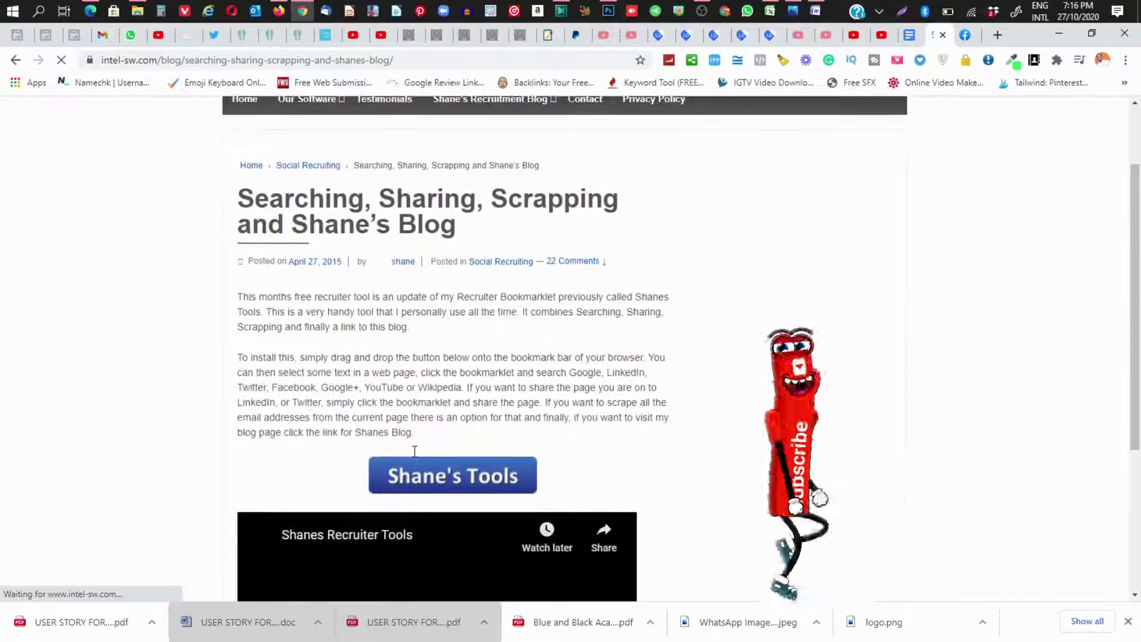
{"action": "left_click", "coordinate": [1128, 63]}
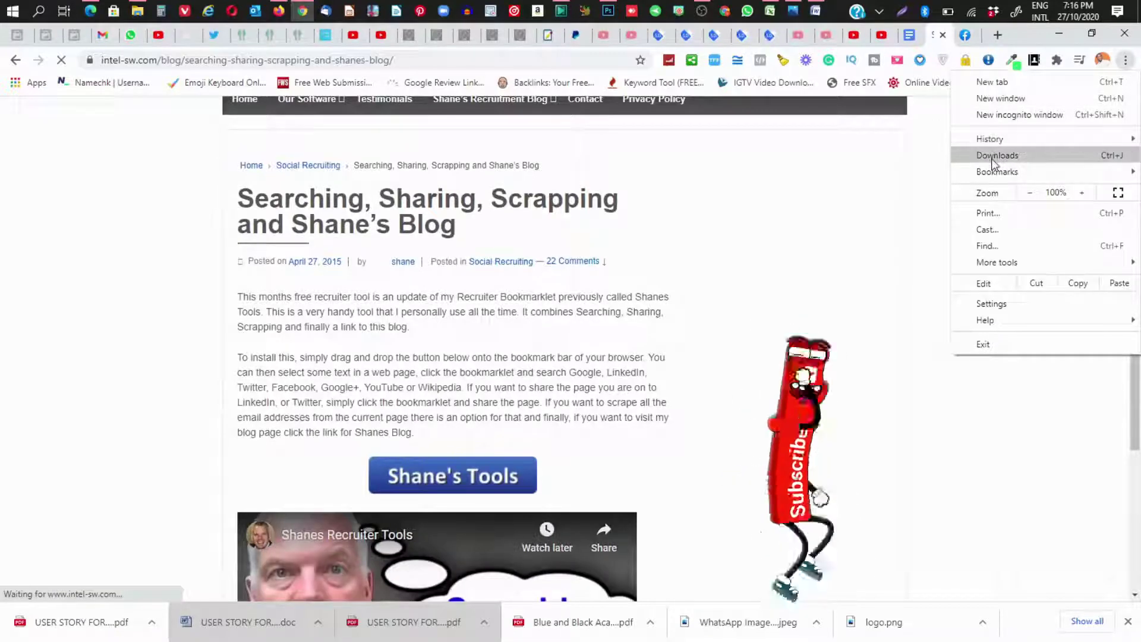
{"action": "mouse_move", "coordinate": [991, 262]}
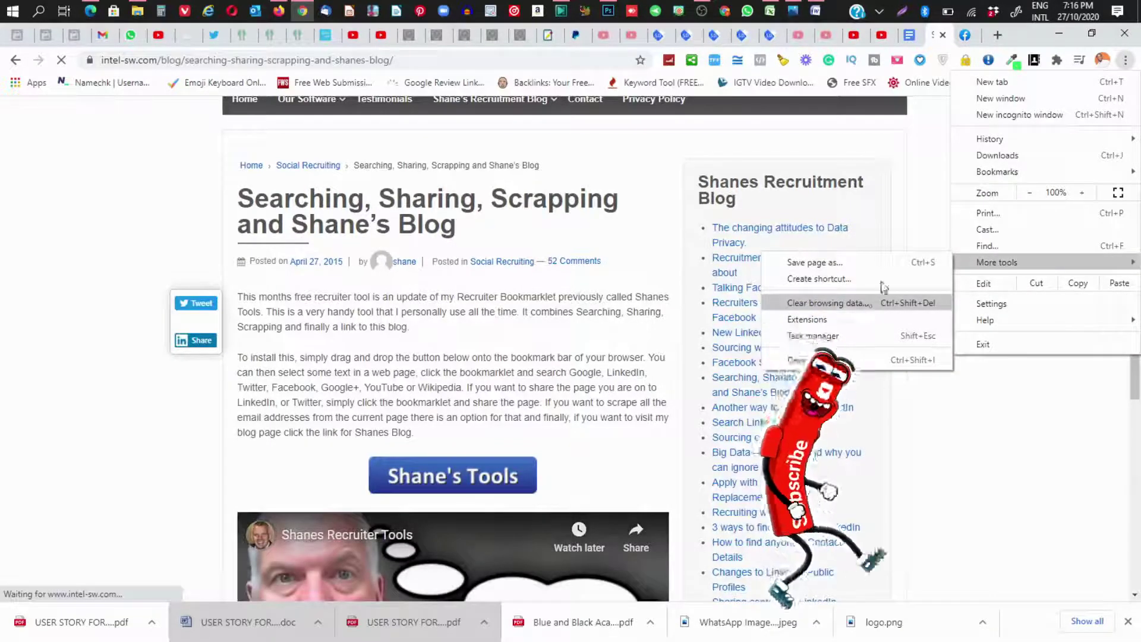
{"action": "mouse_move", "coordinate": [991, 141]}
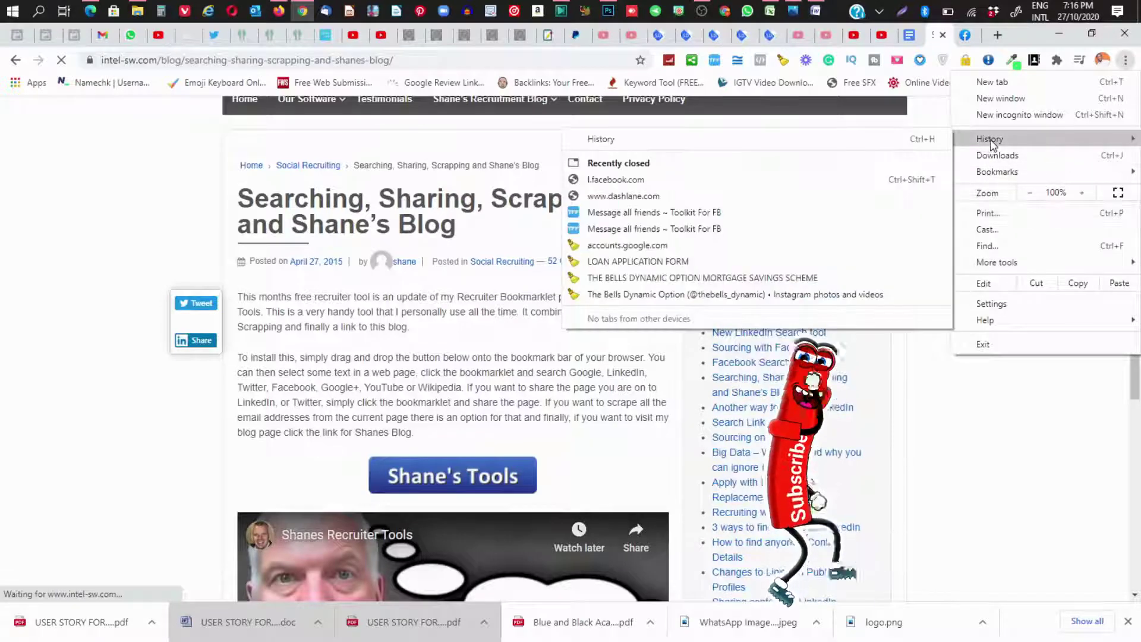
{"action": "mouse_move", "coordinate": [997, 179]}
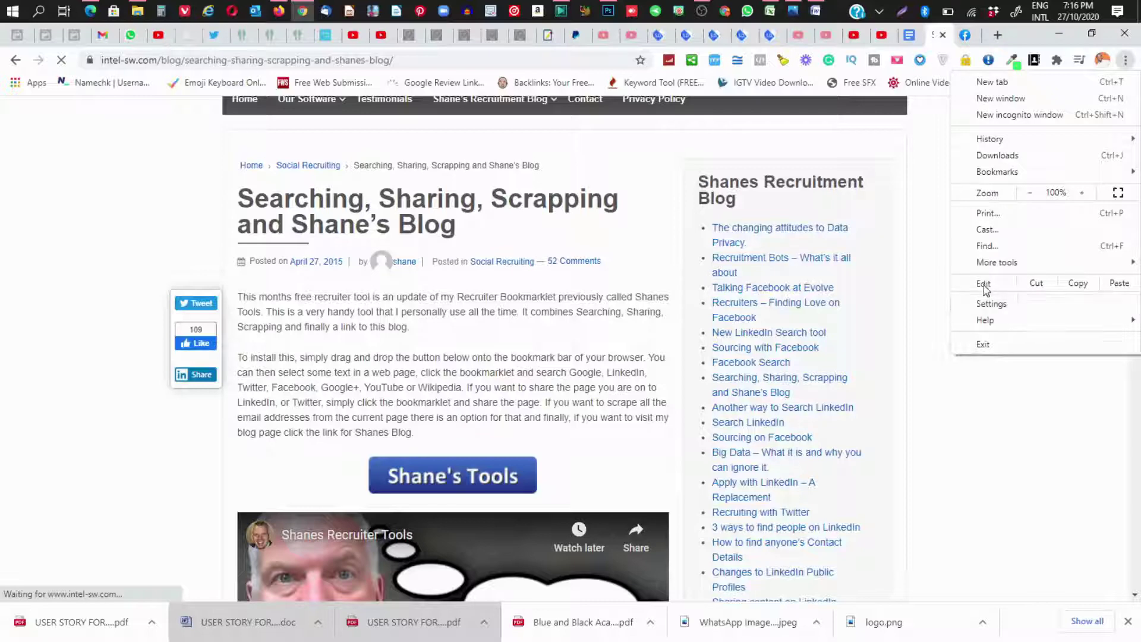
{"action": "left_click", "coordinate": [986, 305]}
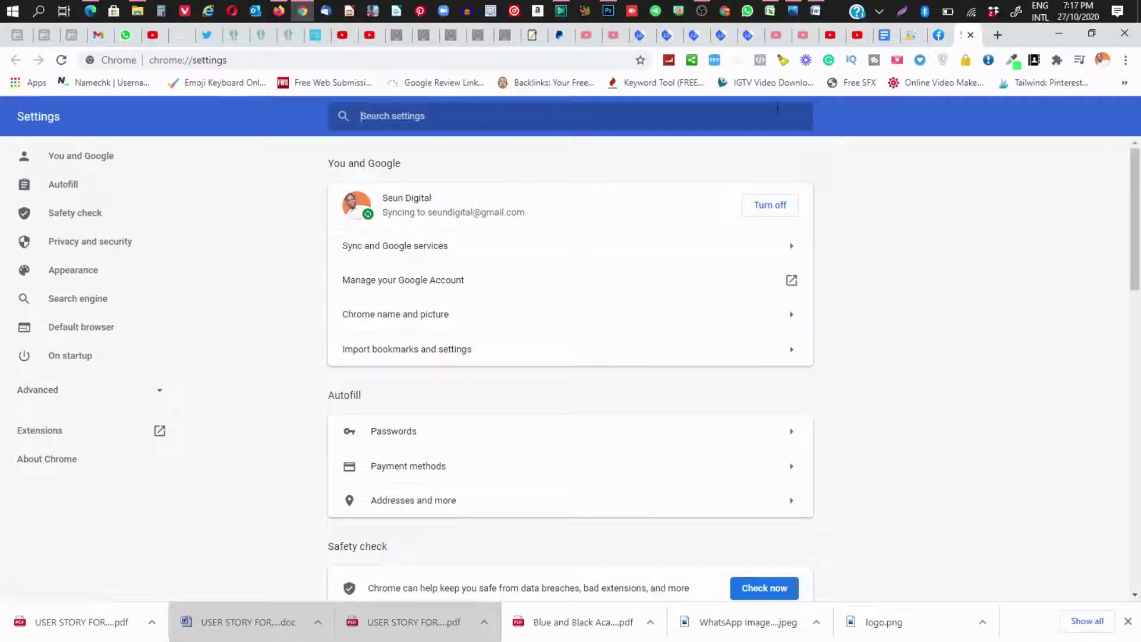
{"action": "left_click", "coordinate": [971, 36]}
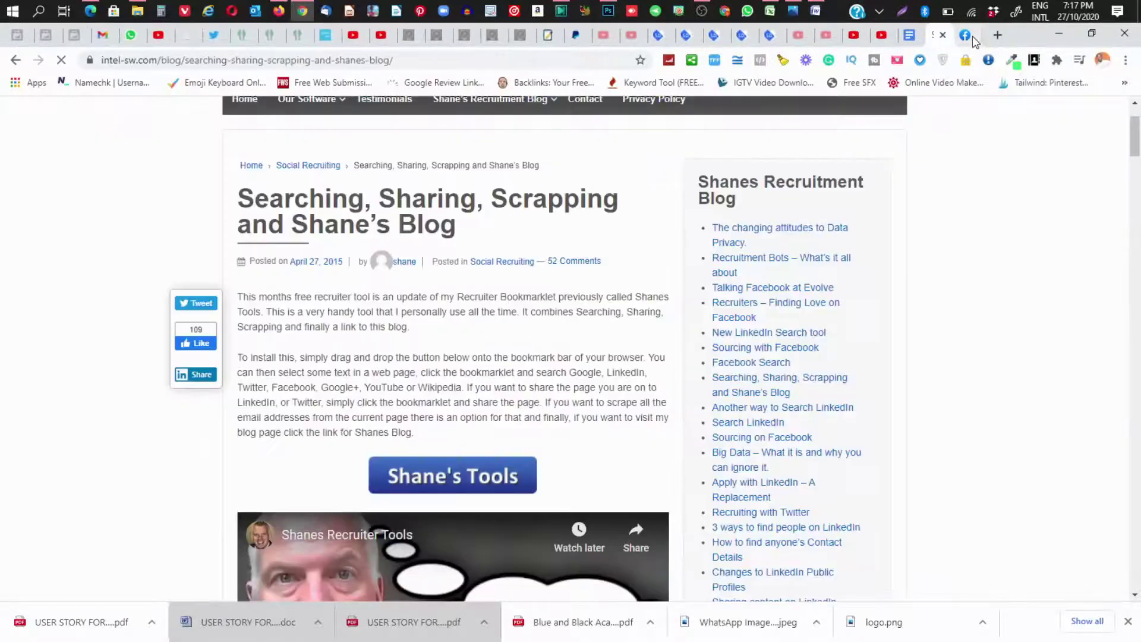
Hide the browser's bookmarks bar and try to add the Shane's Tools button from the blog post as a bookmark.
{"action": "left_click", "coordinate": [1125, 62]}
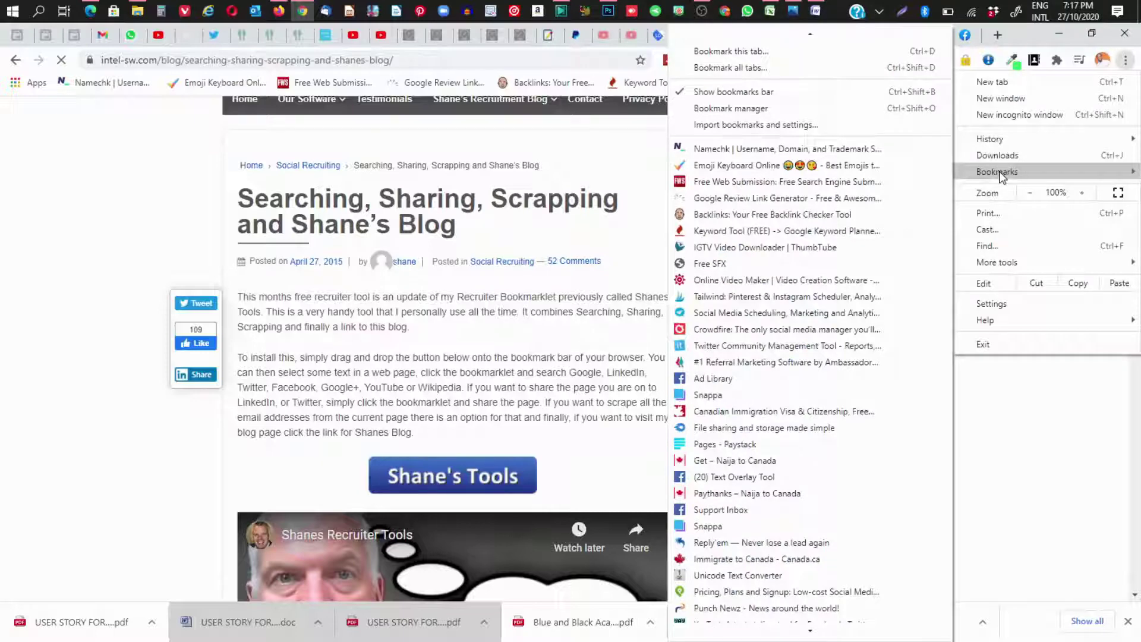
{"action": "left_click", "coordinate": [737, 94]}
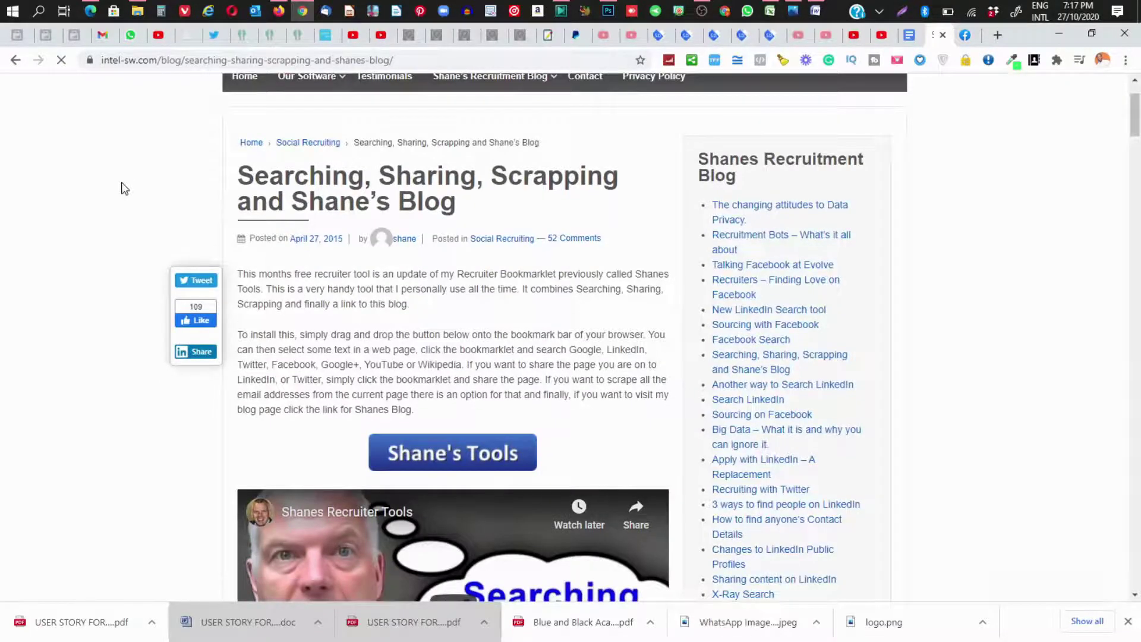
{"action": "scroll", "coordinate": [125, 189], "scroll_direction": "up", "scroll_amount": 2}
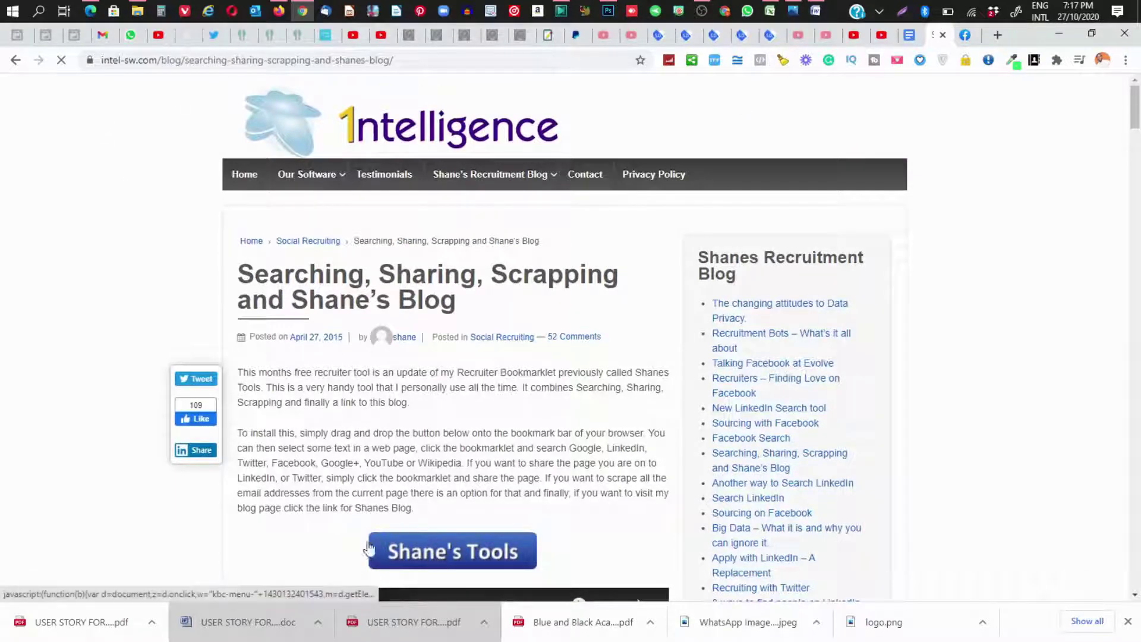
{"action": "scroll", "coordinate": [519, 519], "scroll_direction": "down", "scroll_amount": 1}
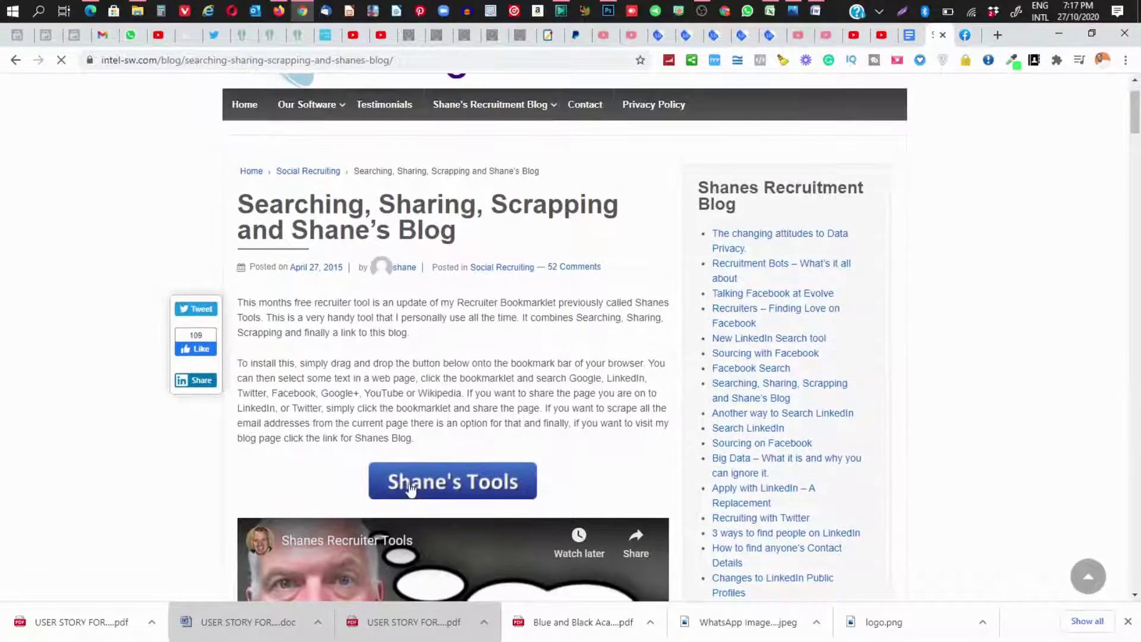
{"action": "left_click_drag", "start_coordinate": [415, 487], "coordinate": [255, 84]}
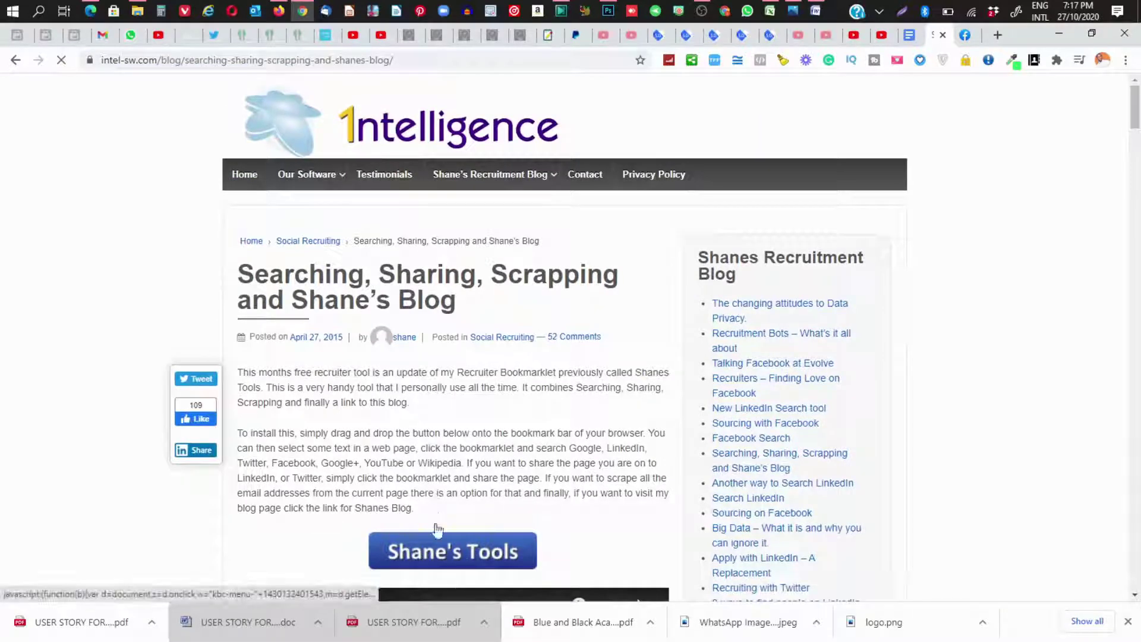
{"action": "left_click_drag", "start_coordinate": [464, 562], "coordinate": [110, 96]}
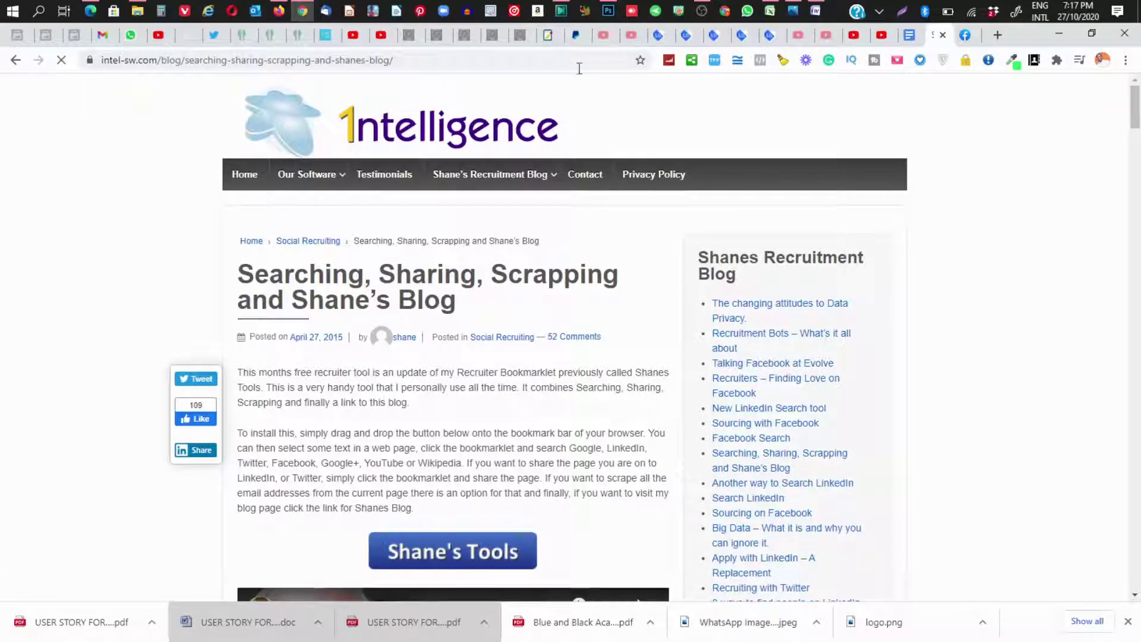
Show the browser's bookmarks bar and add the post's Shane's Tools button to it, after the Namechk bookmark.
{"action": "left_click", "coordinate": [1126, 61]}
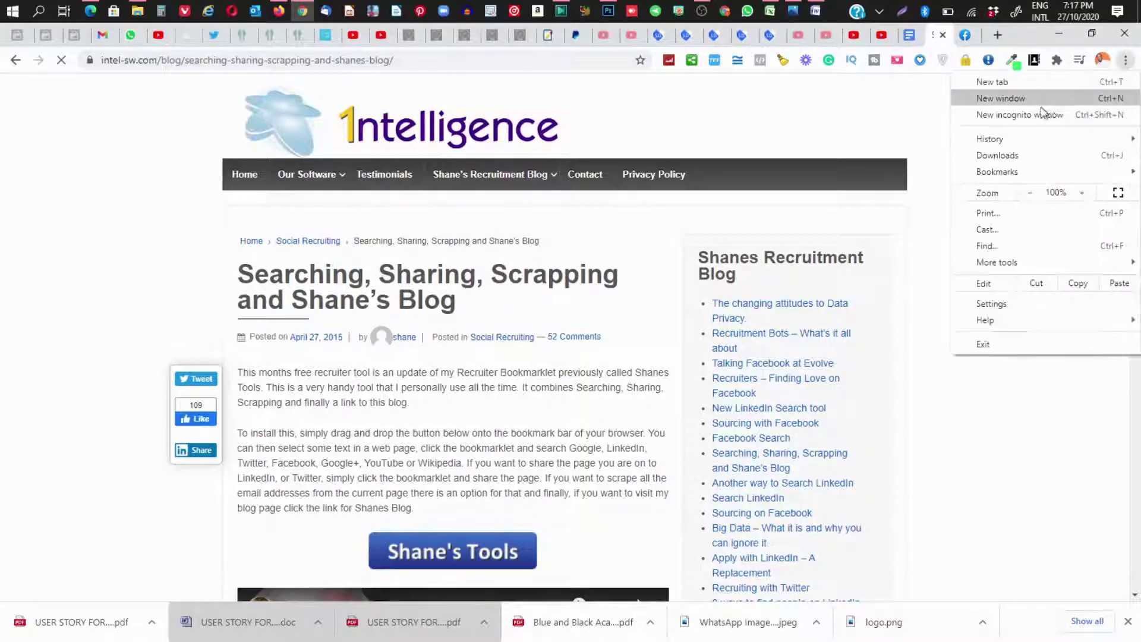
{"action": "mouse_move", "coordinate": [1019, 172]}
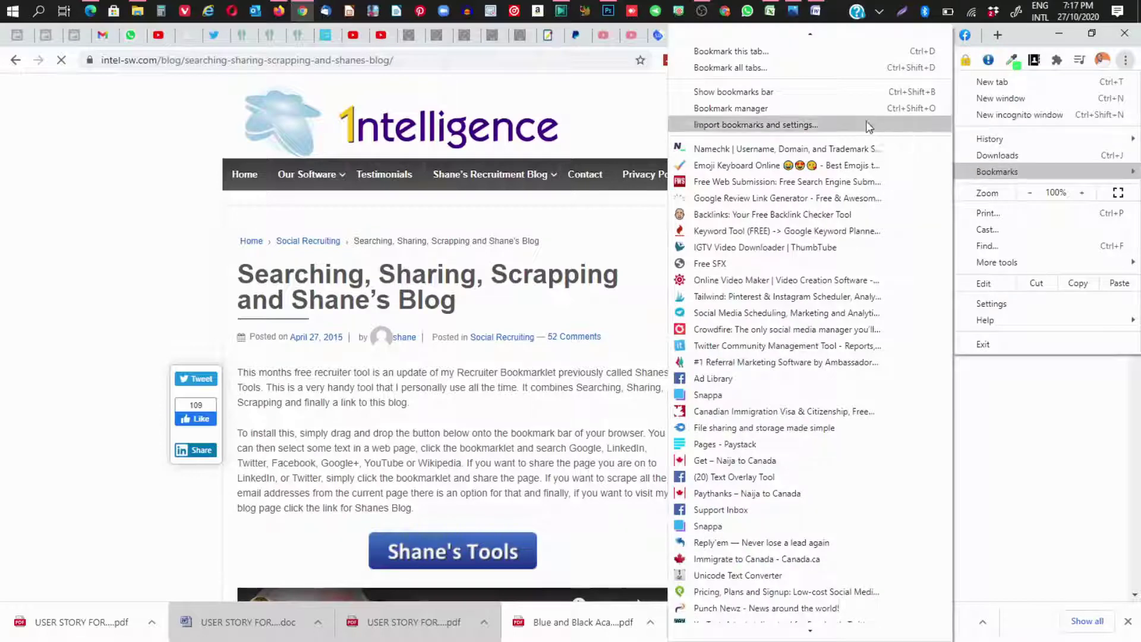
{"action": "left_click", "coordinate": [731, 96]}
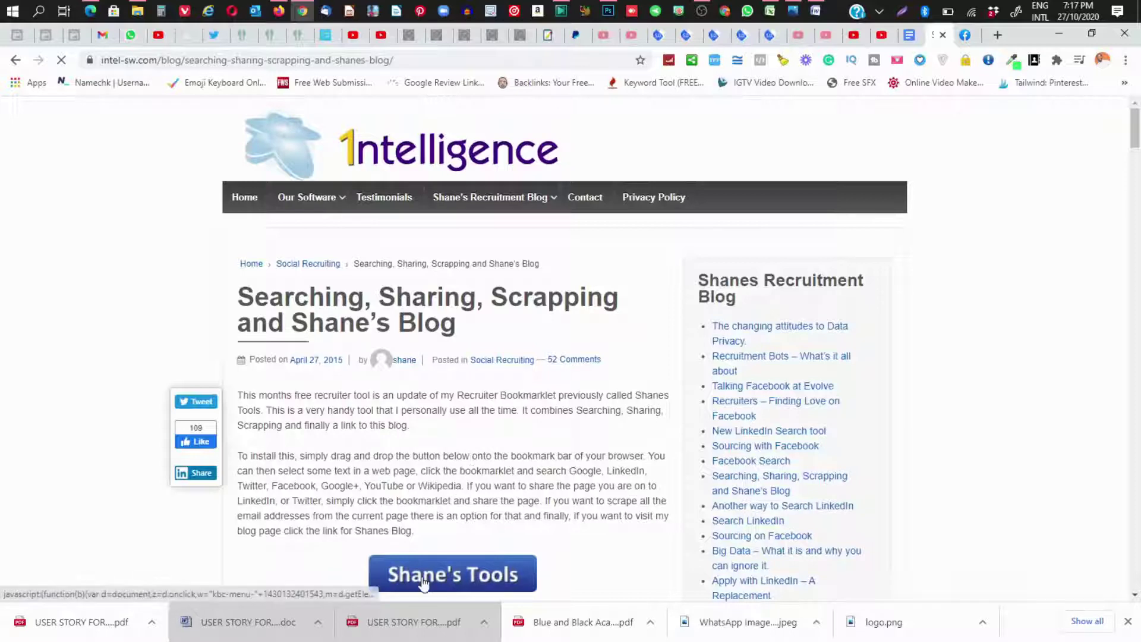
{"action": "left_click_drag", "start_coordinate": [422, 580], "coordinate": [157, 85]}
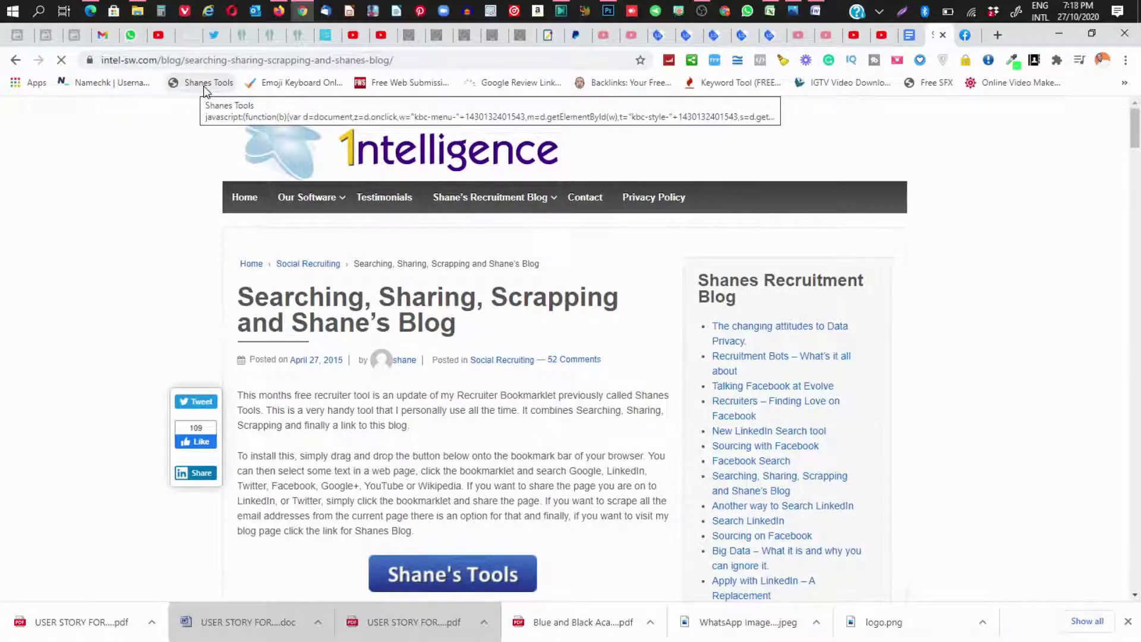
Return to the Google Docs document and colour the hidden second list item, "INSTALL ON YOUR BROWSER", red.
{"action": "left_click", "coordinate": [908, 41]}
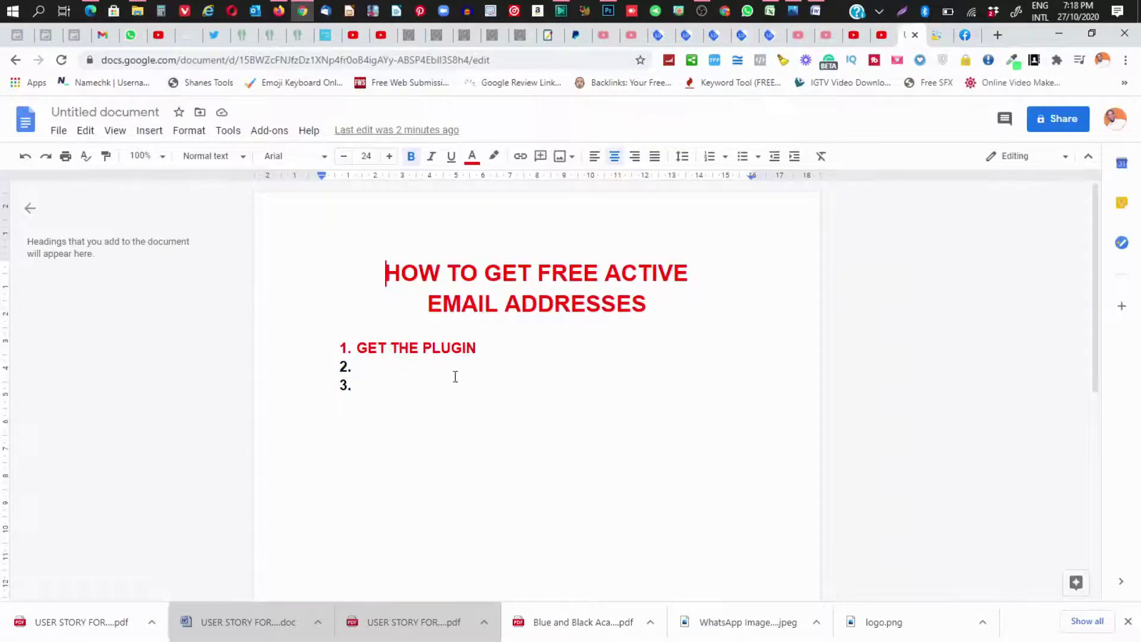
{"action": "left_click_drag", "start_coordinate": [488, 373], "coordinate": [354, 362]}
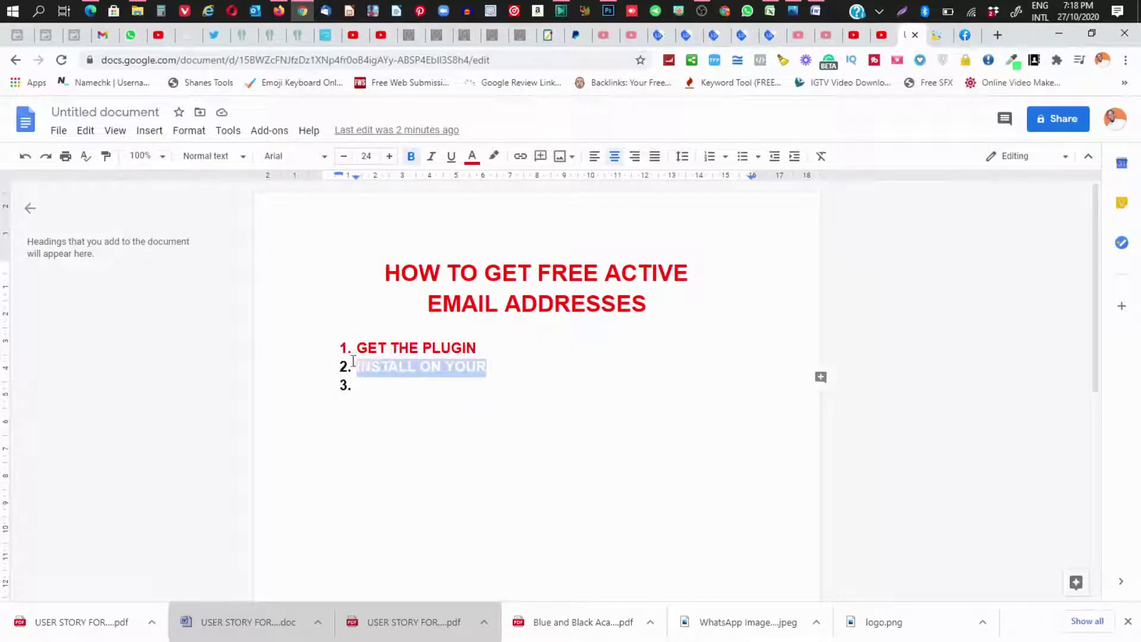
{"action": "left_click", "coordinate": [357, 366]}
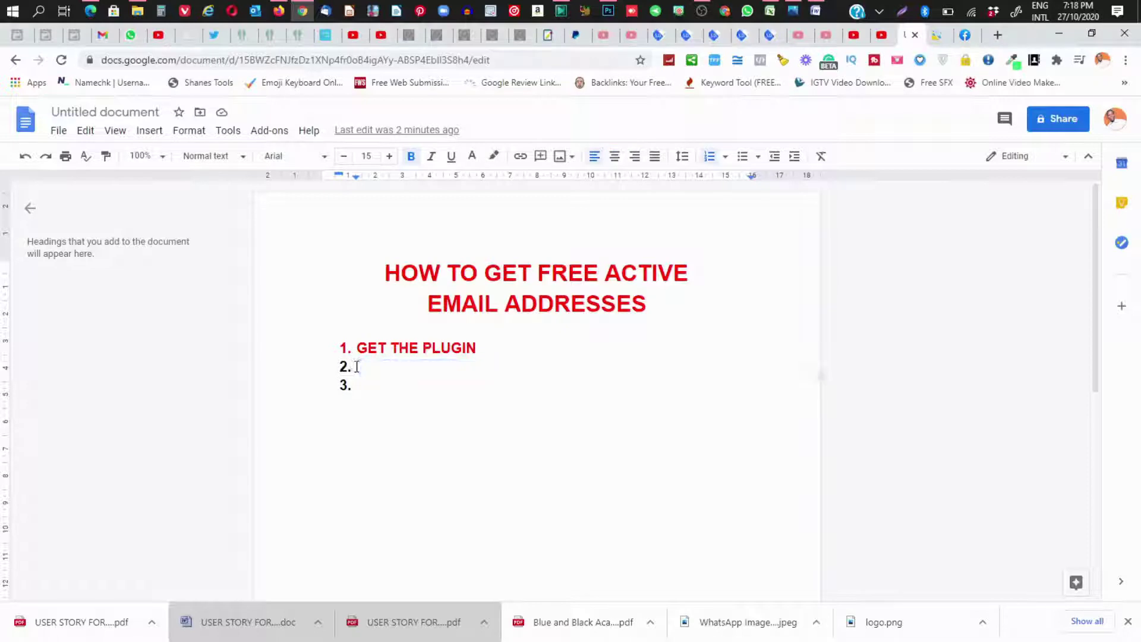
{"action": "left_click_drag", "start_coordinate": [492, 370], "coordinate": [591, 366]}
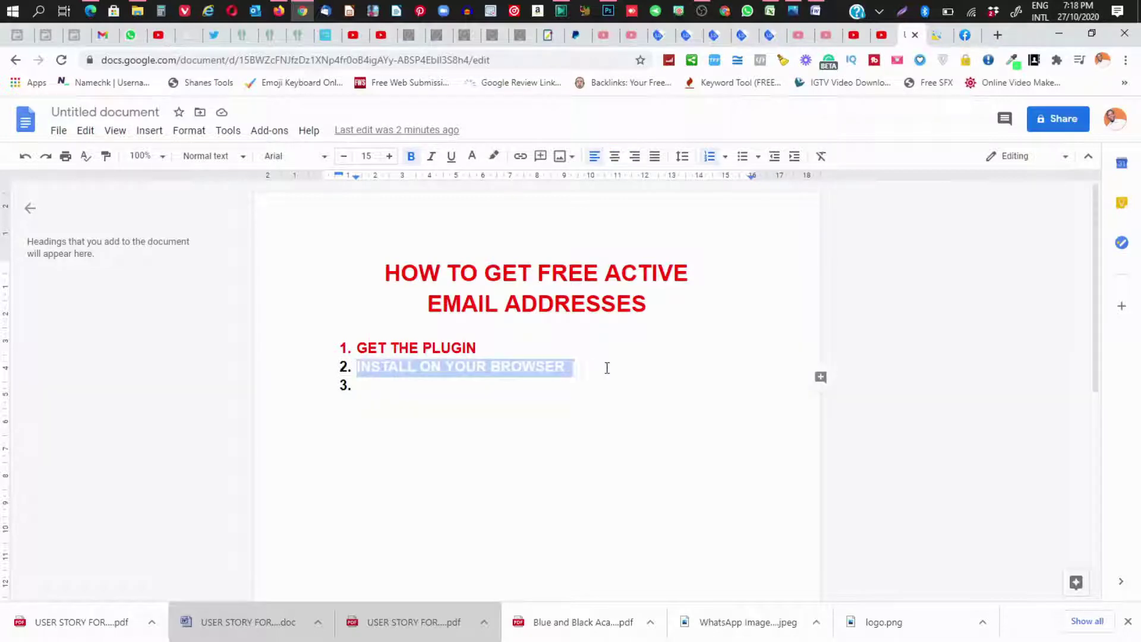
{"action": "left_click", "coordinate": [473, 157]}
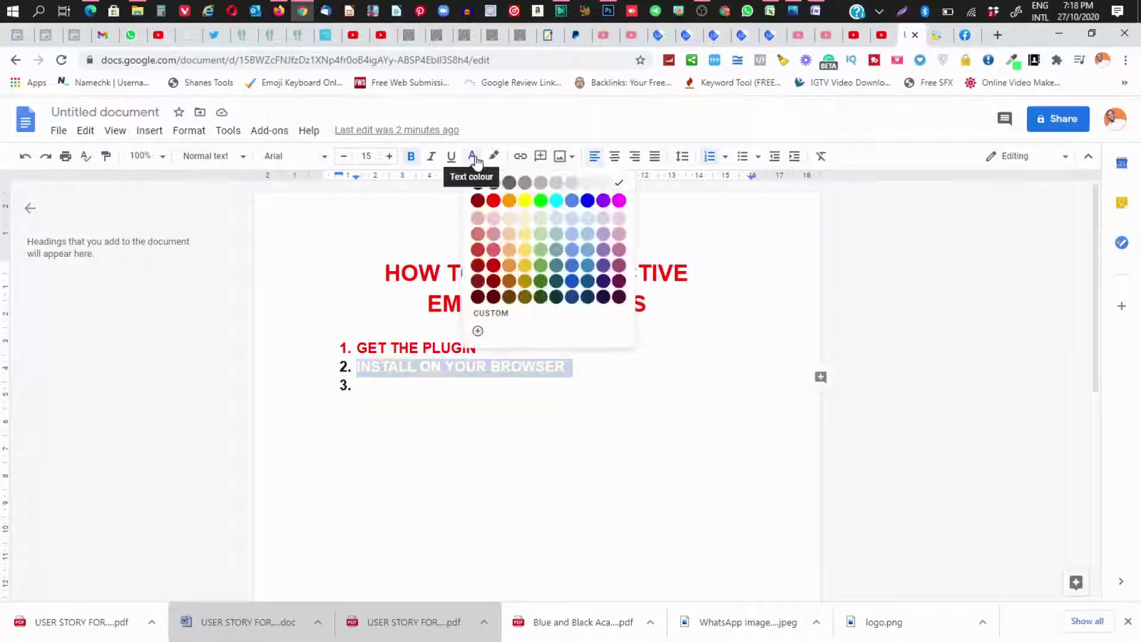
{"action": "left_click", "coordinate": [494, 202]}
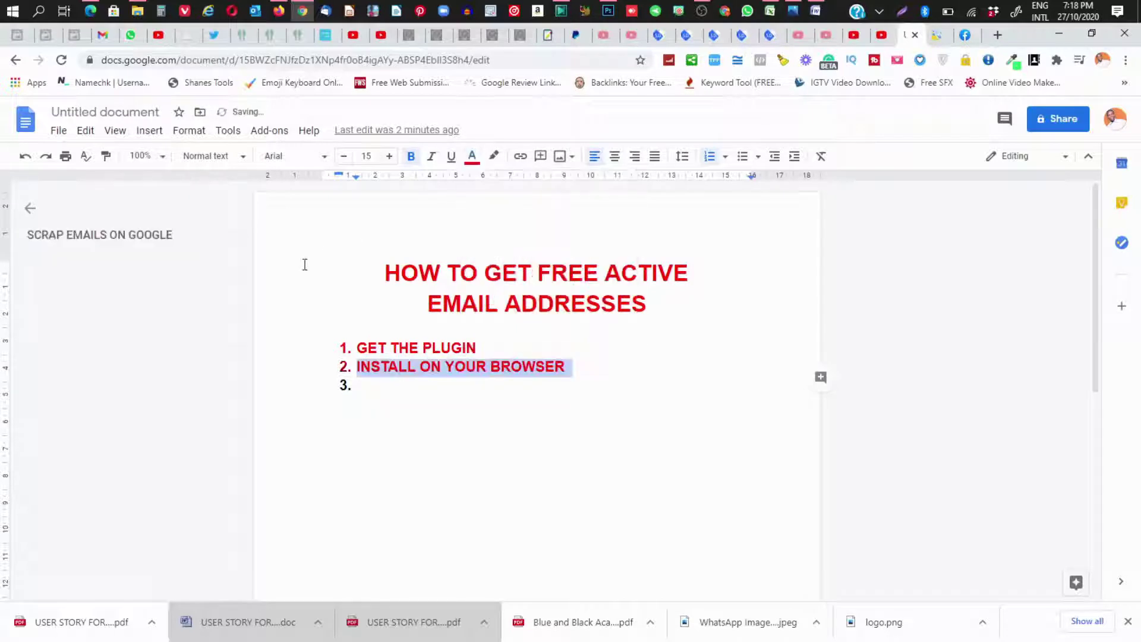
{"action": "left_click", "coordinate": [285, 293]}
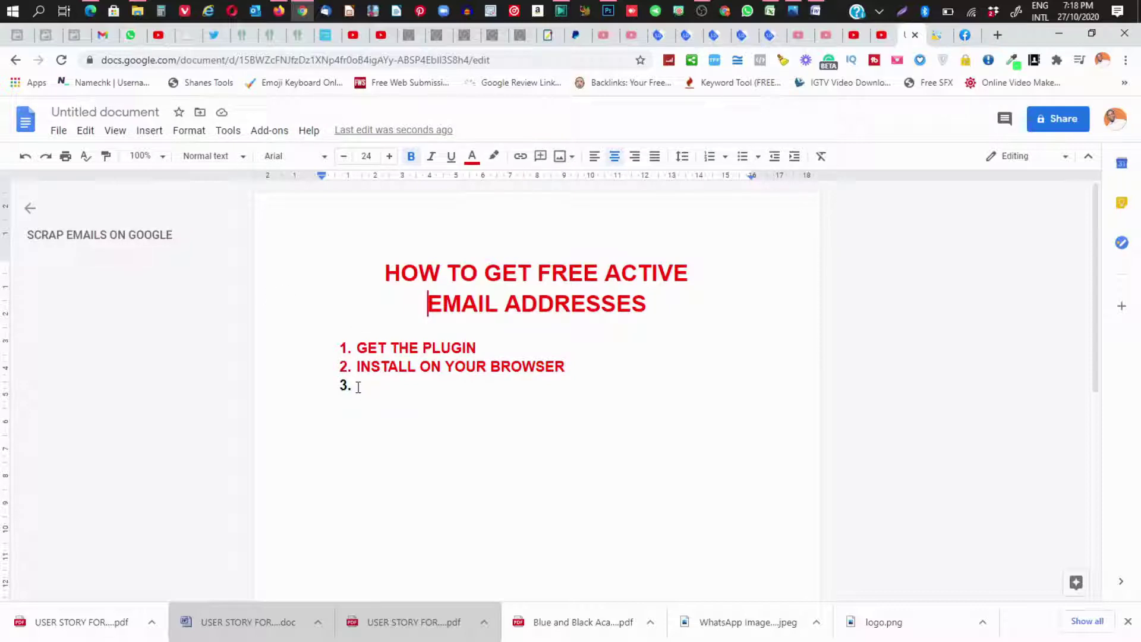
Colour the hidden third list item, "SCRAP EMAILS ON GOOGLE", red.
{"action": "left_click_drag", "start_coordinate": [358, 387], "coordinate": [593, 387]}
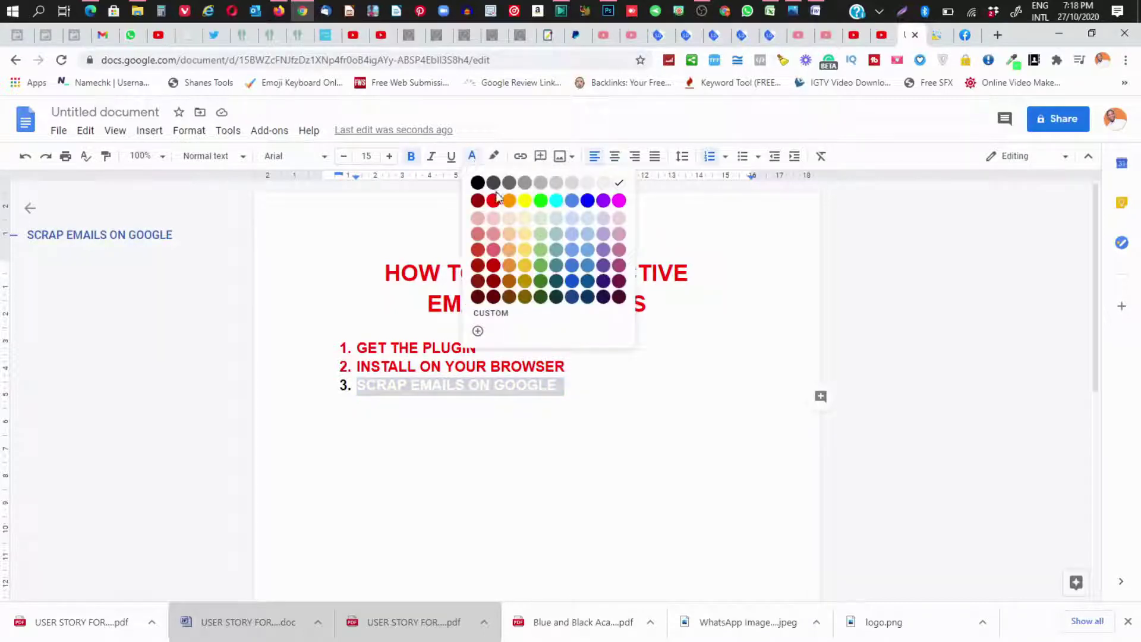
{"action": "left_click", "coordinate": [494, 201]}
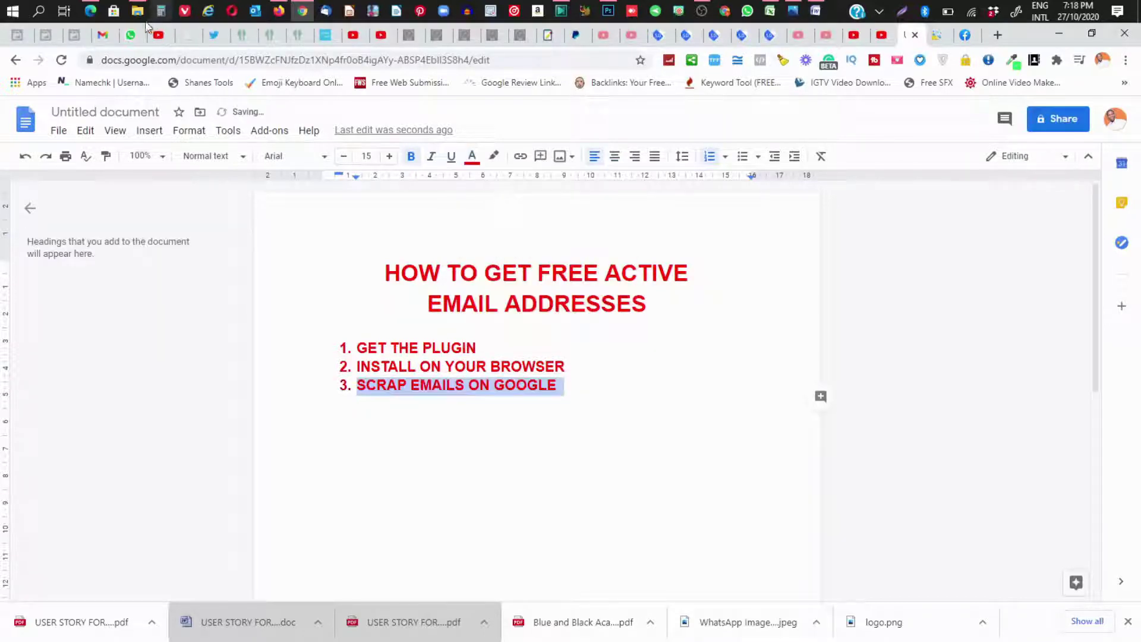
Switch to Edge to show the Seun Digital YouTube channel's subscription and notification options without changing them, and return to the Google Docs document in Chrome.
{"action": "left_click", "coordinate": [91, 10]}
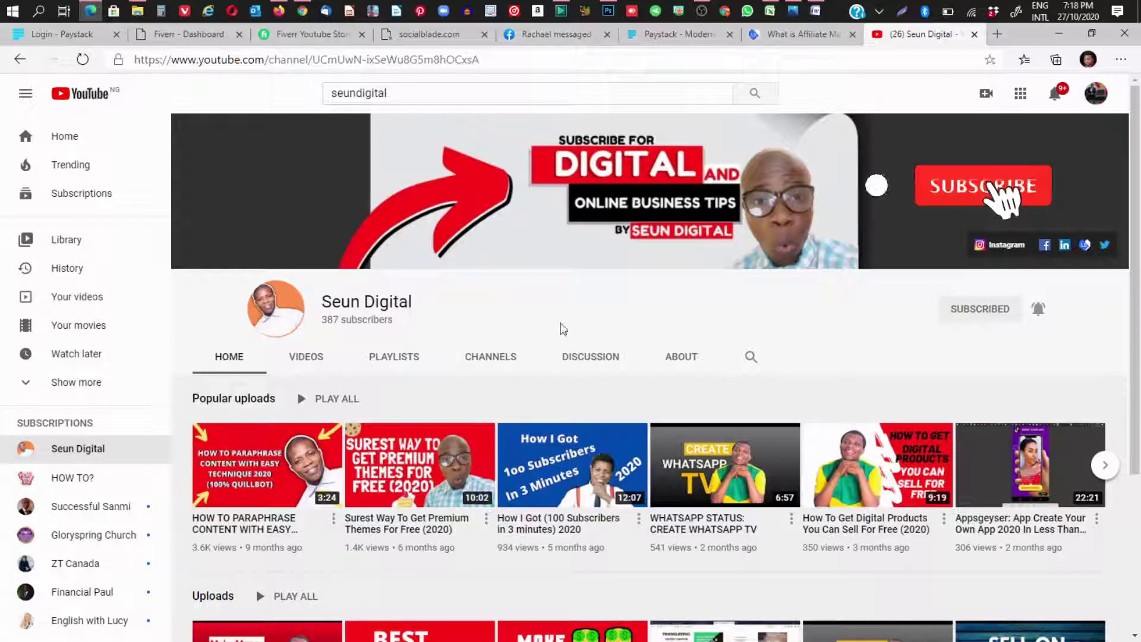
{"action": "left_click", "coordinate": [976, 312]}
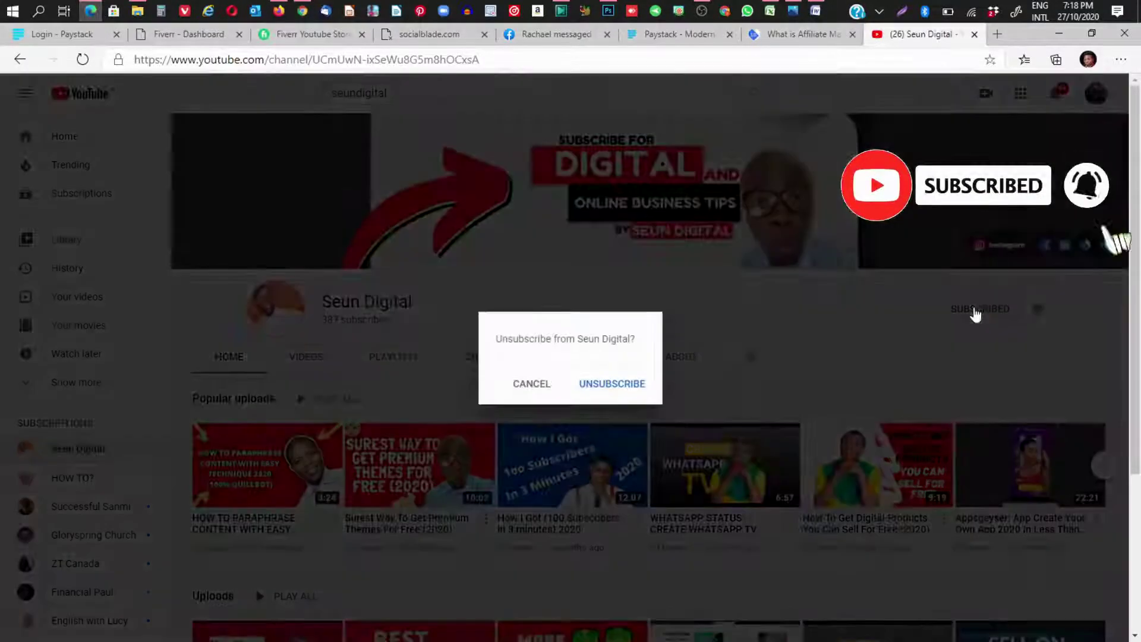
{"action": "left_click", "coordinate": [538, 385]}
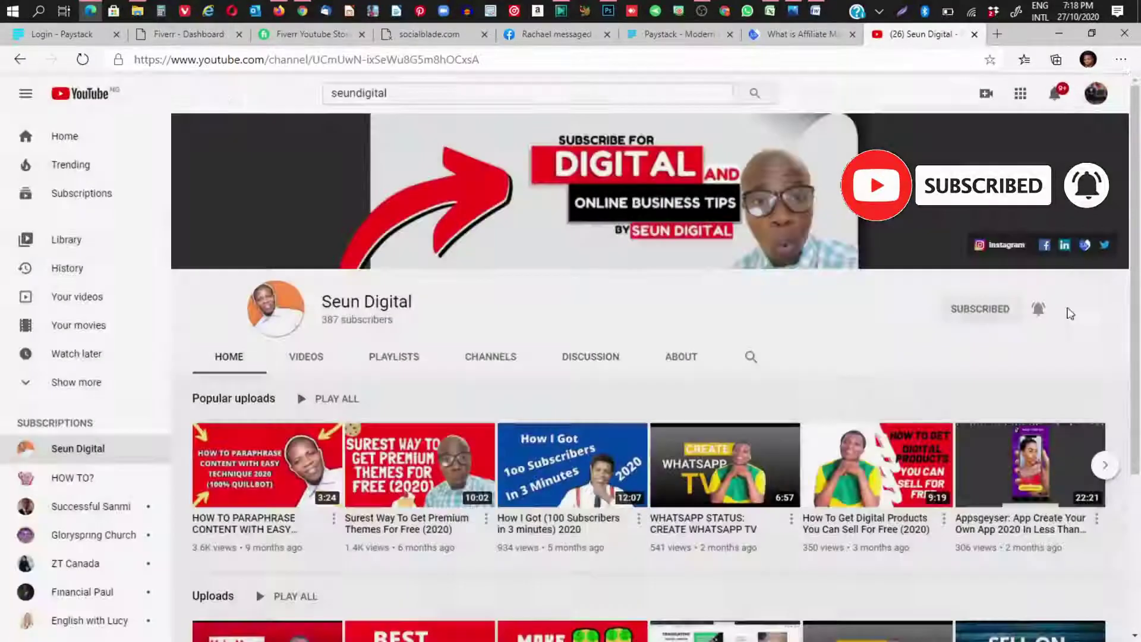
{"action": "left_click", "coordinate": [1037, 310]}
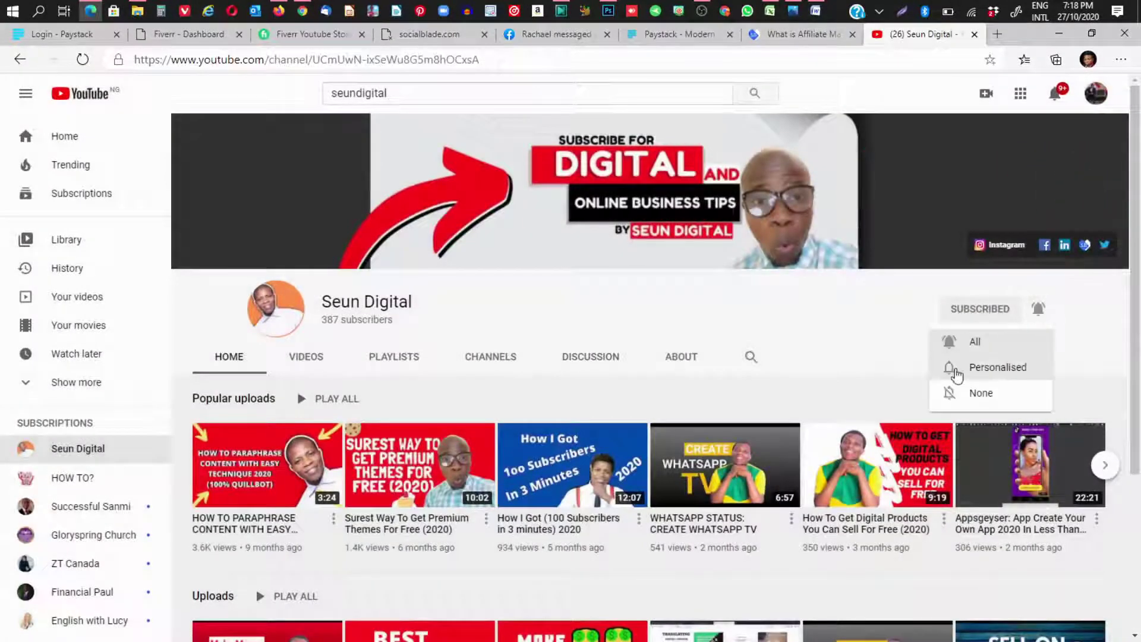
{"action": "left_click", "coordinate": [766, 303]}
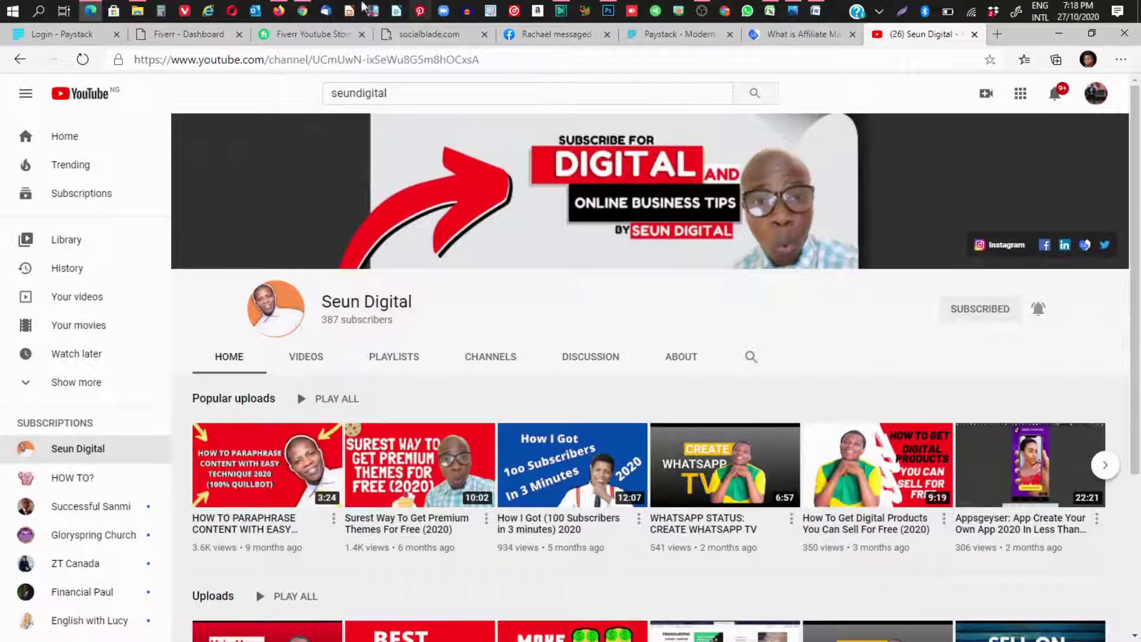
{"action": "mouse_move", "coordinate": [305, 12]}
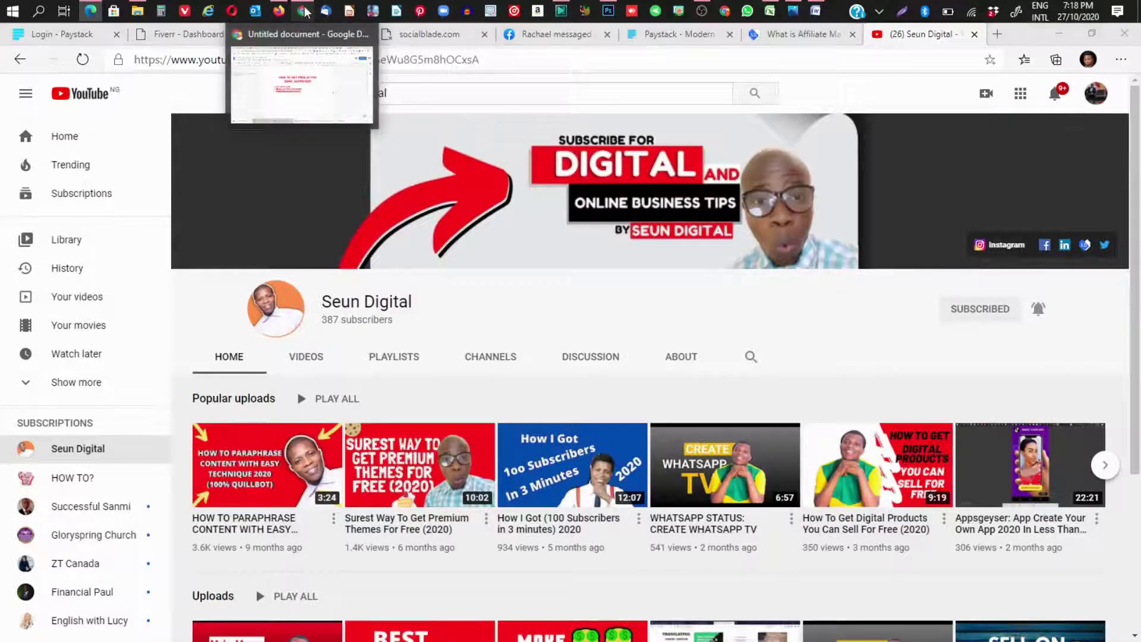
{"action": "left_click", "coordinate": [340, 81]}
{"action": "left_click", "coordinate": [342, 282]}
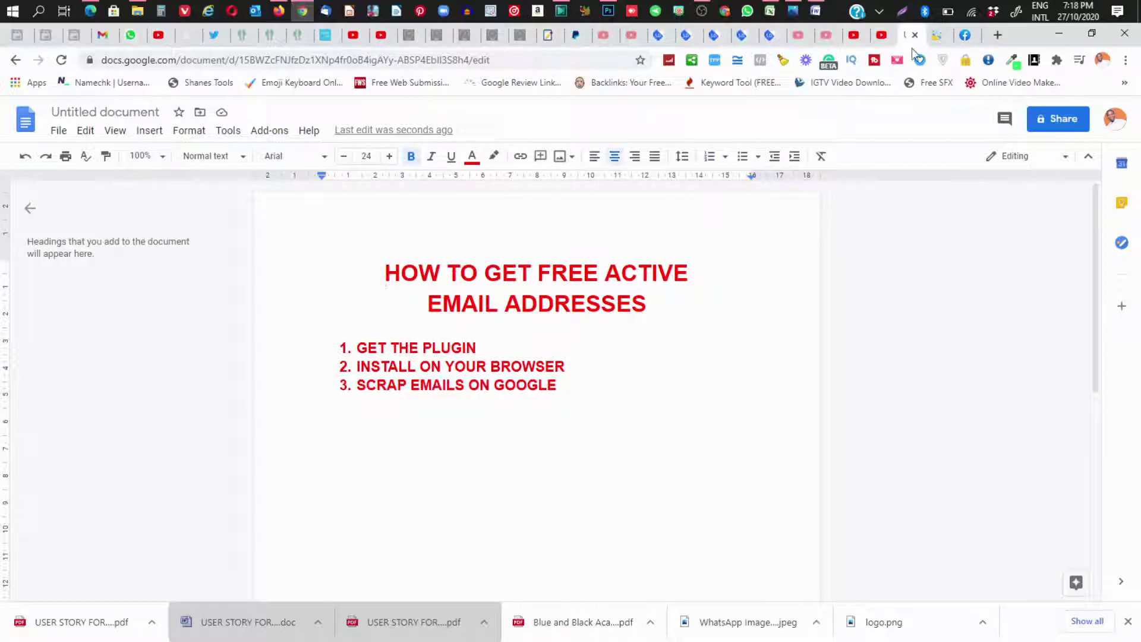
{"action": "left_click", "coordinate": [998, 34]}
{"action": "type", "text": "goo"}
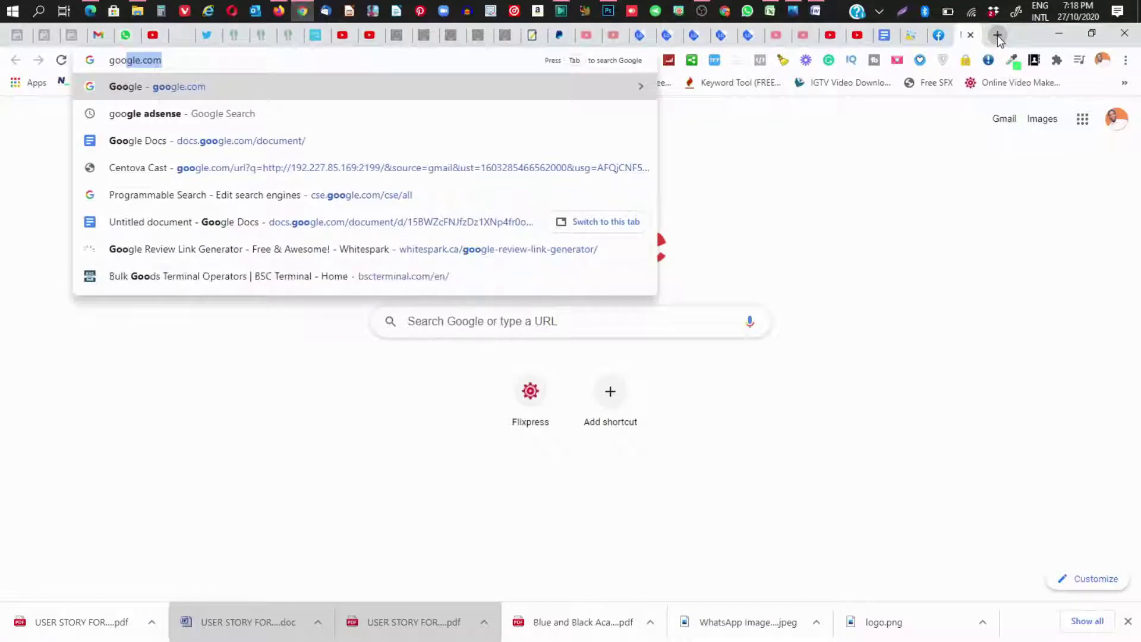
{"action": "type", "text": "gle.com"}
{"action": "key", "text": "Return"}
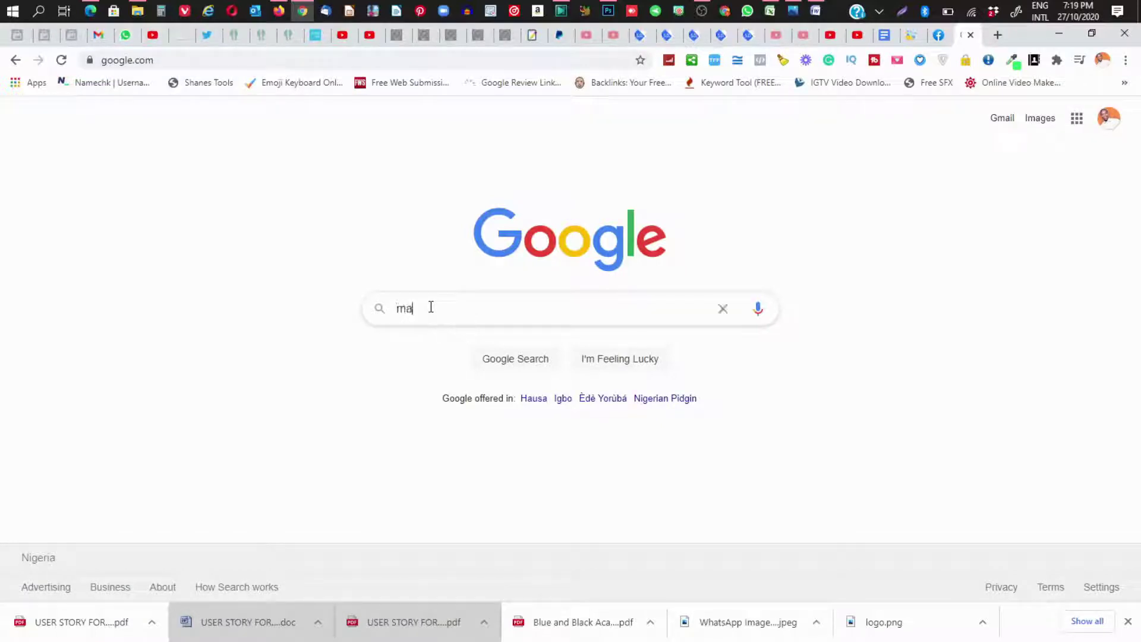
{"action": "type", "text": "mo"}
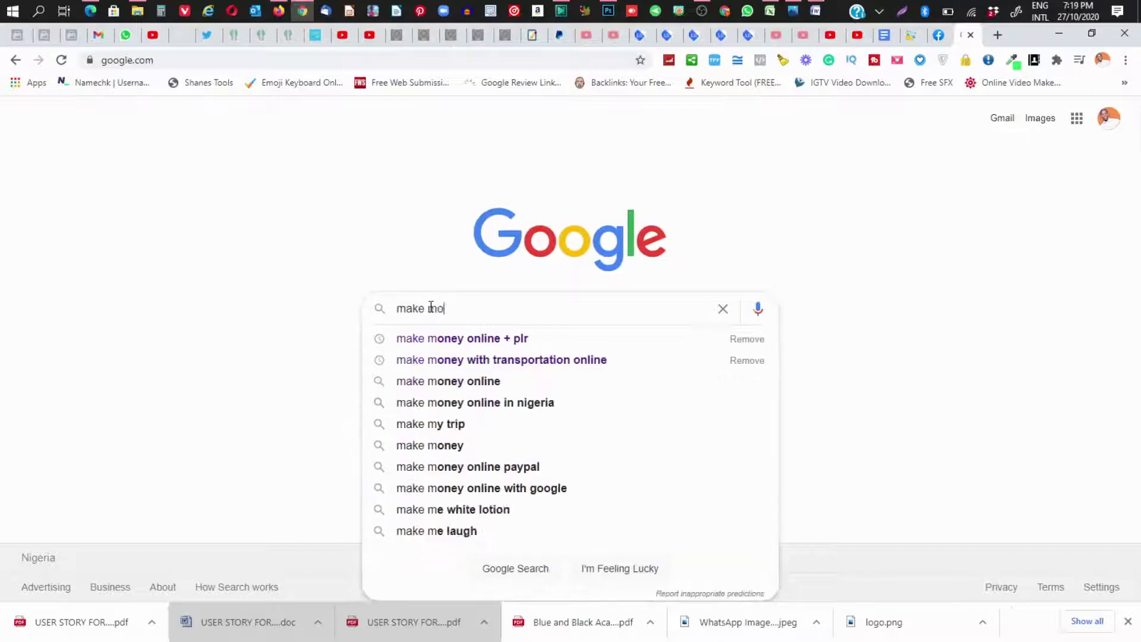
{"action": "type", "text": "ney online"}
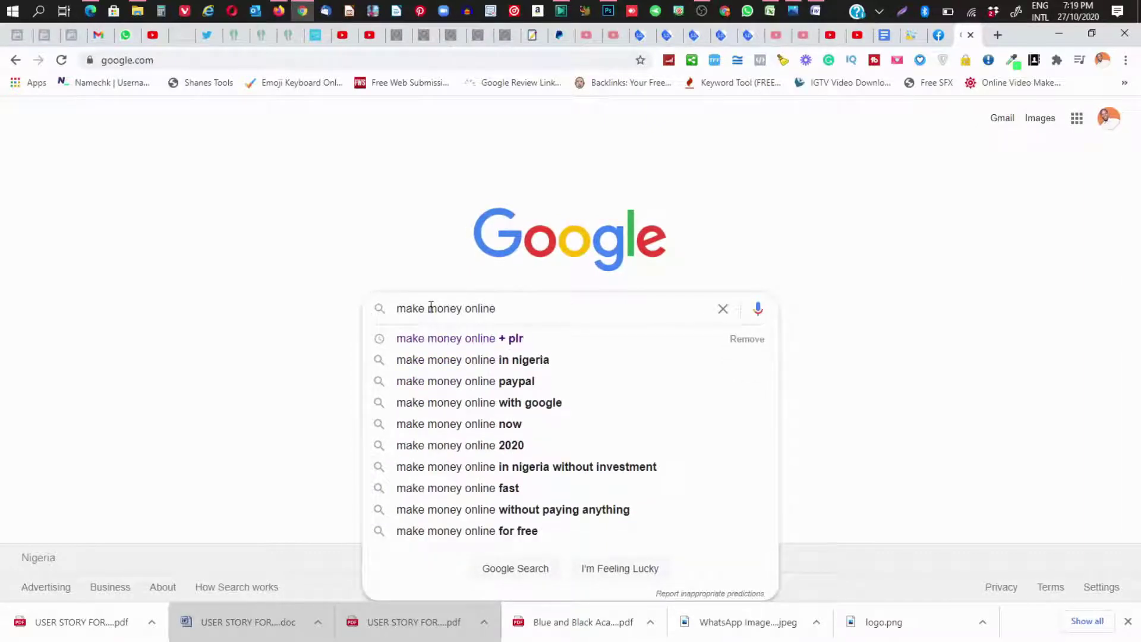
{"action": "type", "text": " @"}
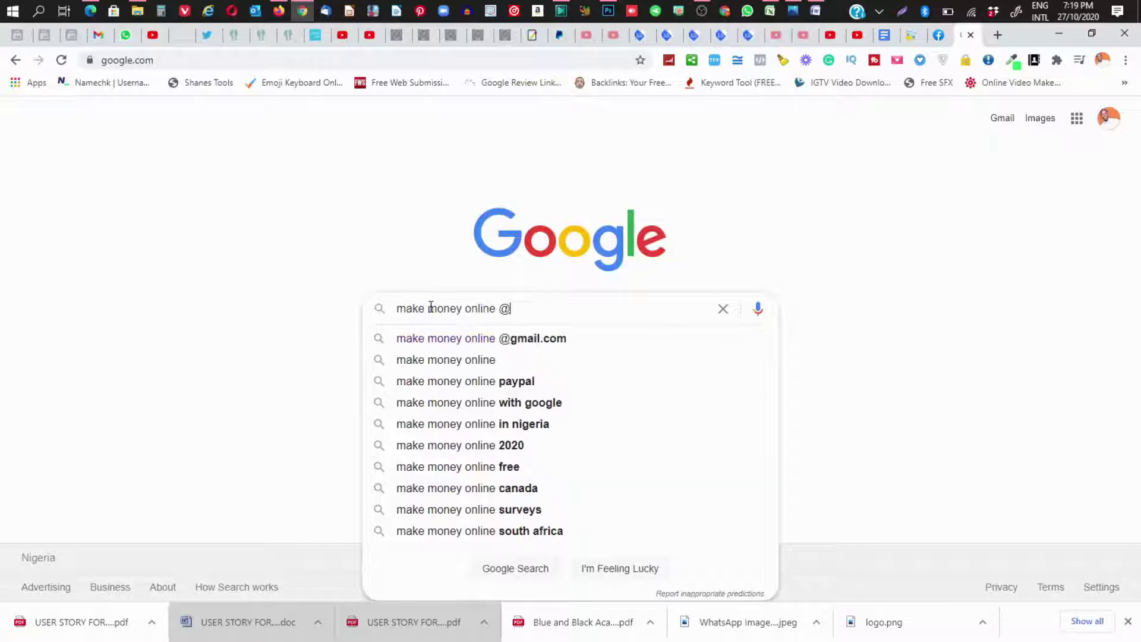
{"action": "type", "text": "gmail.com"}
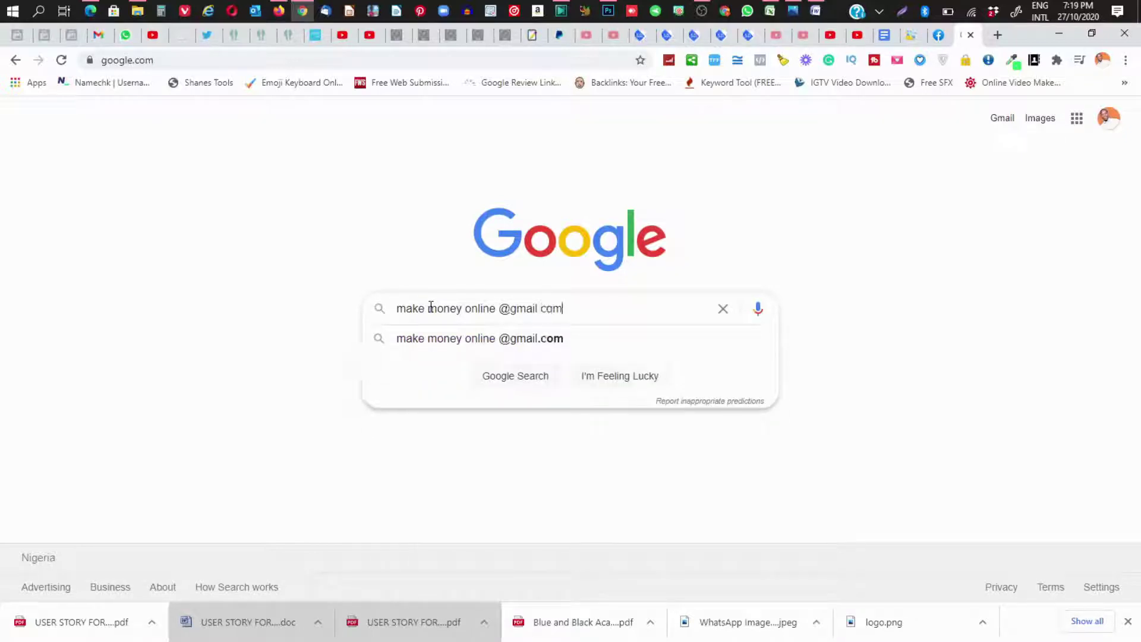
{"action": "key", "text": "Return"}
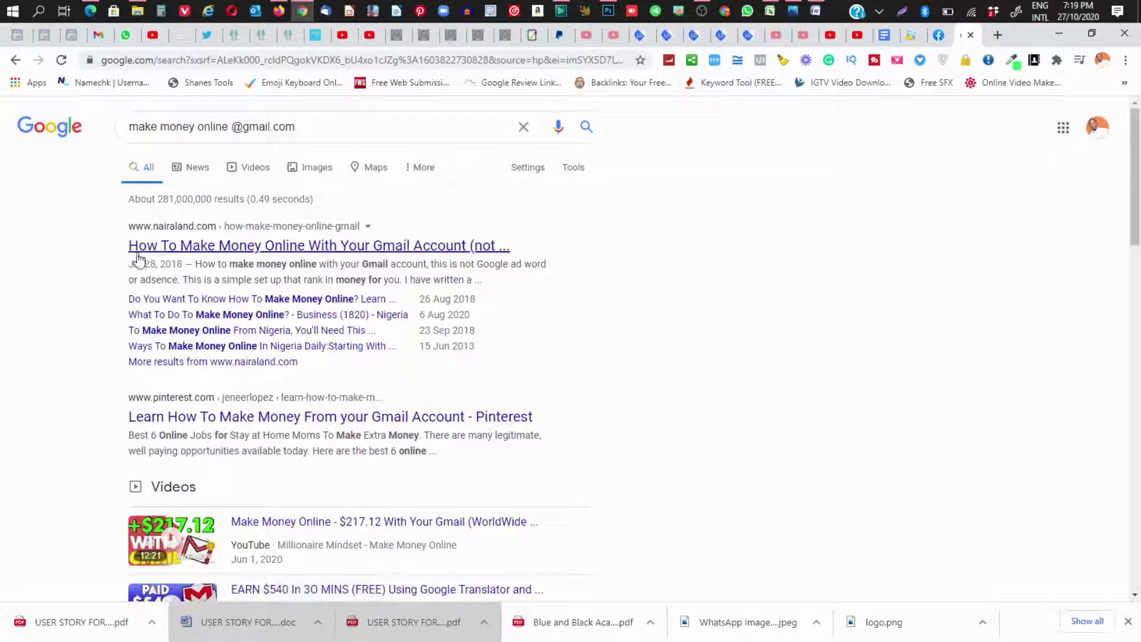
Scrape the email addresses from Google results pages 1 and 2 with the Shanes Tools bookmarklet.
{"action": "left_click", "coordinate": [198, 87]}
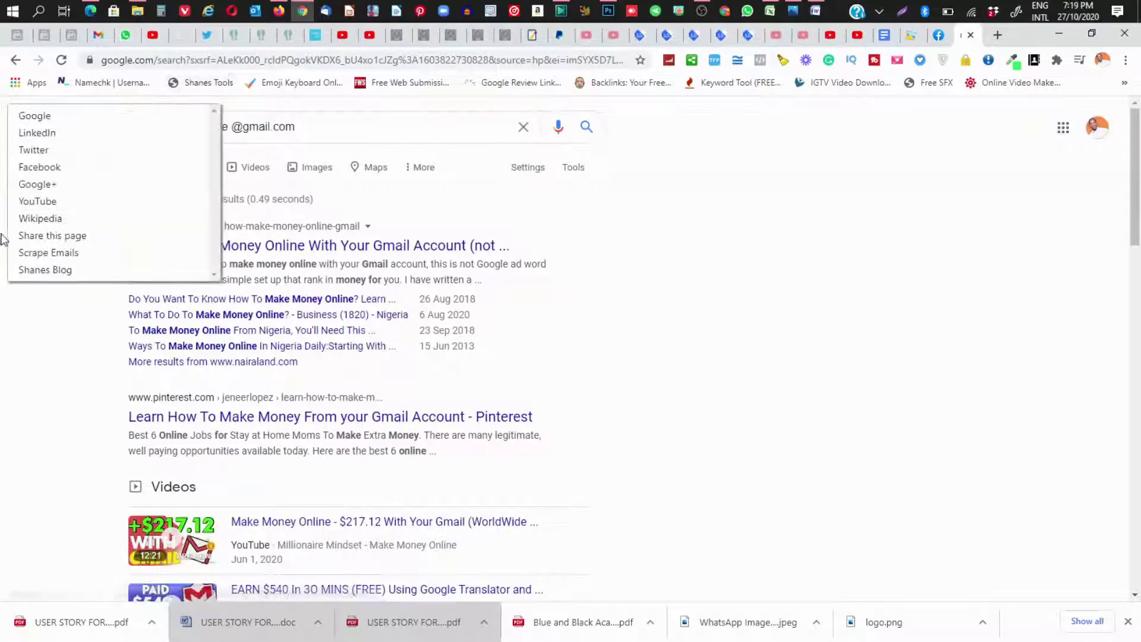
{"action": "left_click", "coordinate": [48, 256]}
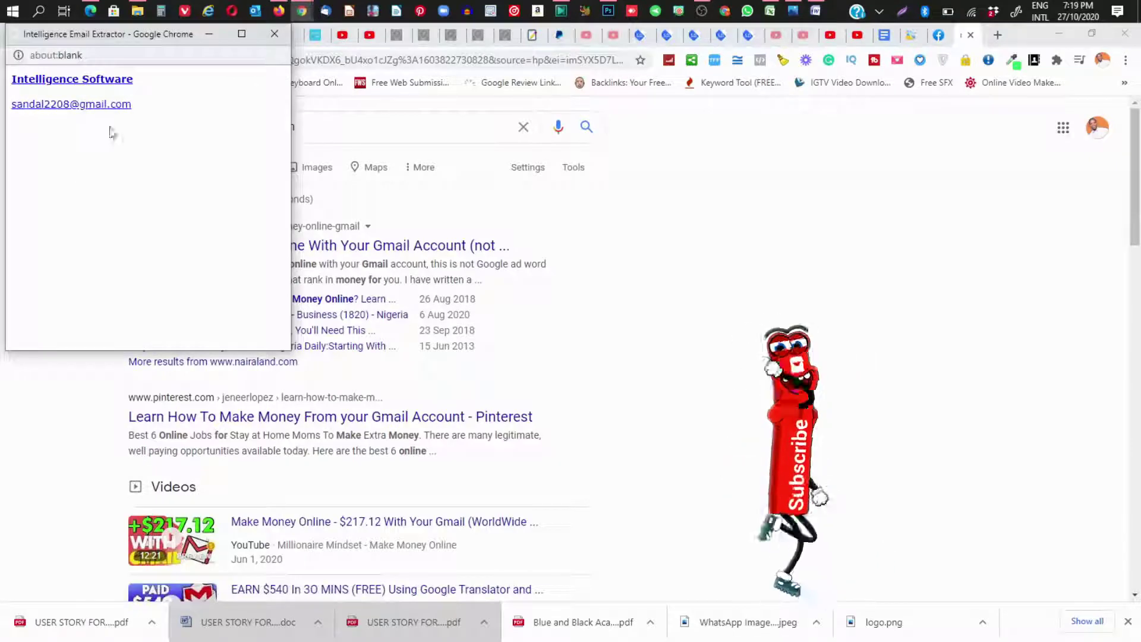
{"action": "scroll", "coordinate": [420, 339], "scroll_direction": "down", "scroll_amount": 15}
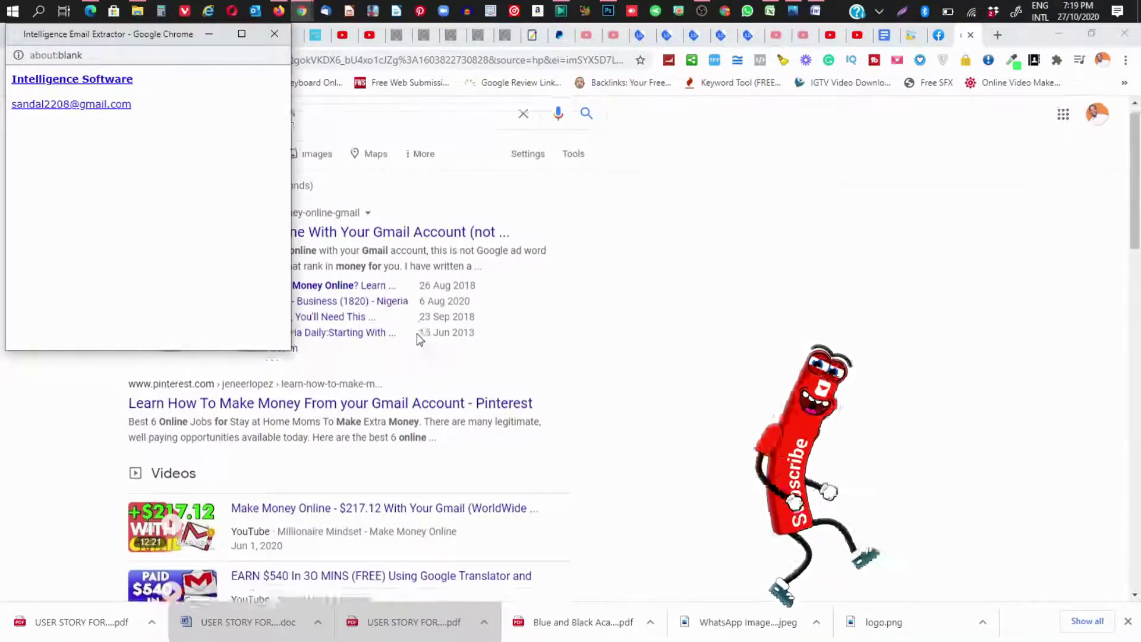
{"action": "scroll", "coordinate": [420, 339], "scroll_direction": "down", "scroll_amount": 10}
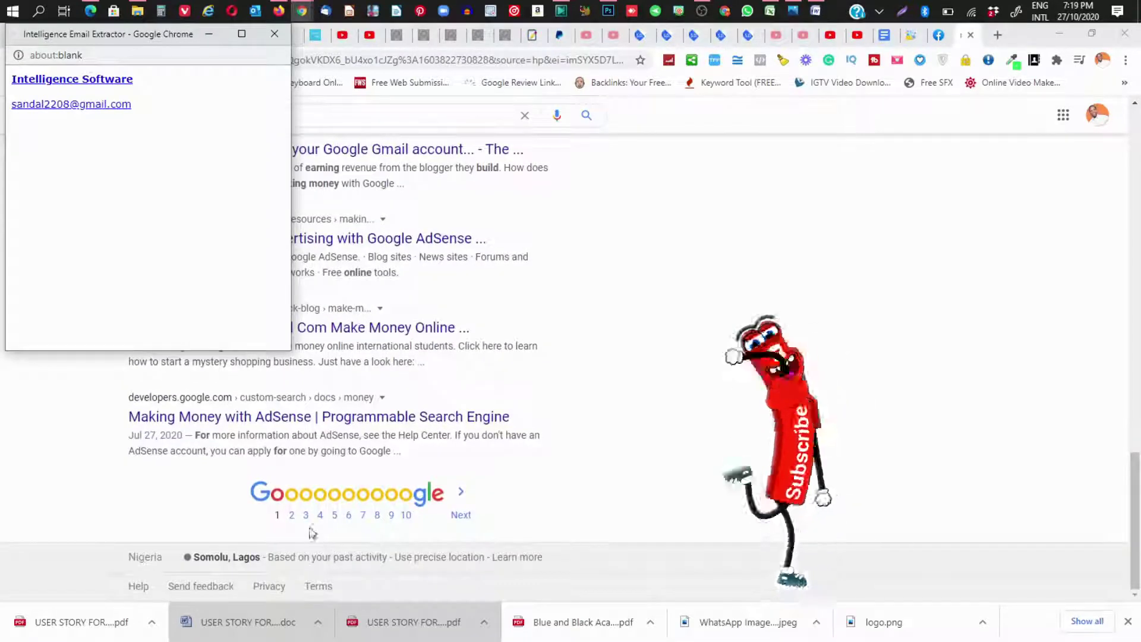
{"action": "left_click", "coordinate": [291, 516]}
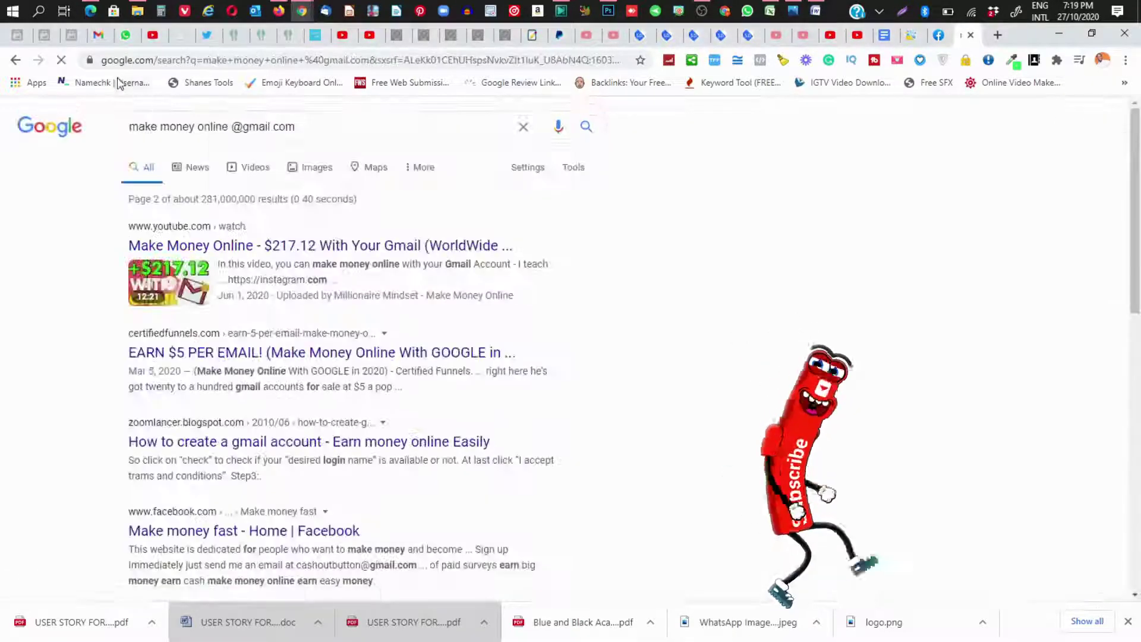
{"action": "left_click", "coordinate": [211, 83]}
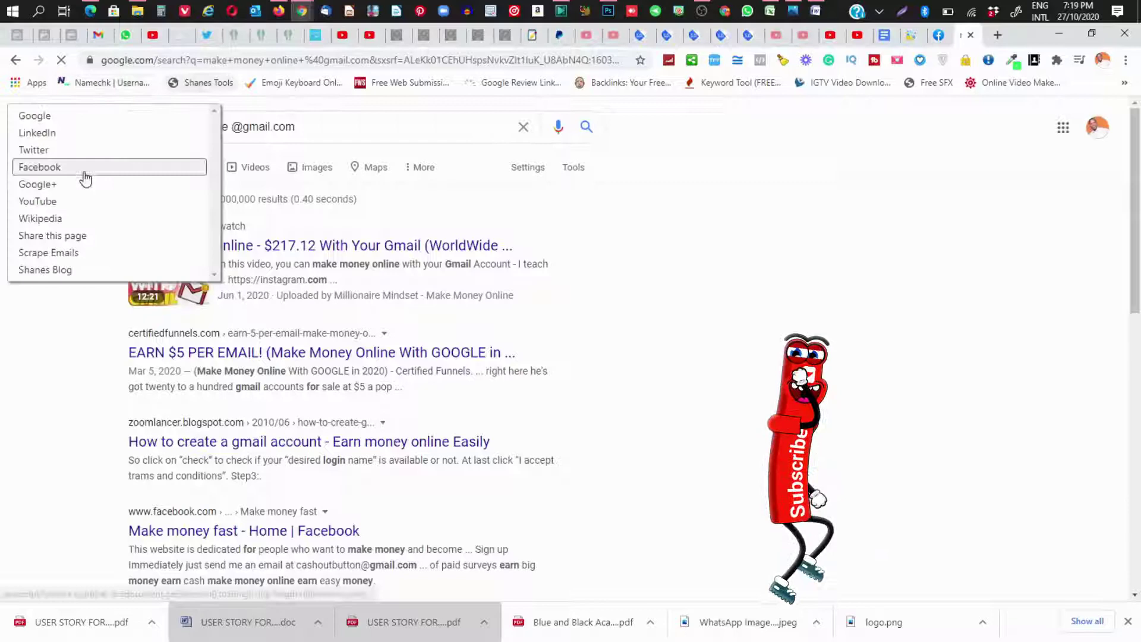
{"action": "left_click", "coordinate": [59, 254]}
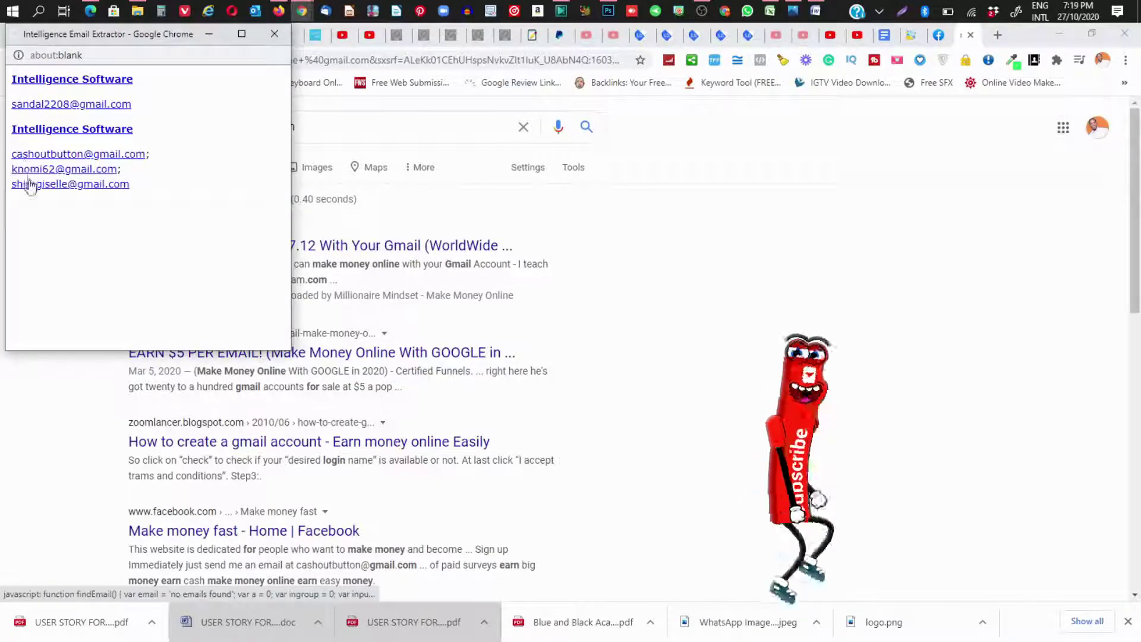
Go to results page 3 and scrape its email addresses with Shanes Tools.
{"action": "scroll", "coordinate": [484, 332], "scroll_direction": "down", "scroll_amount": 10}
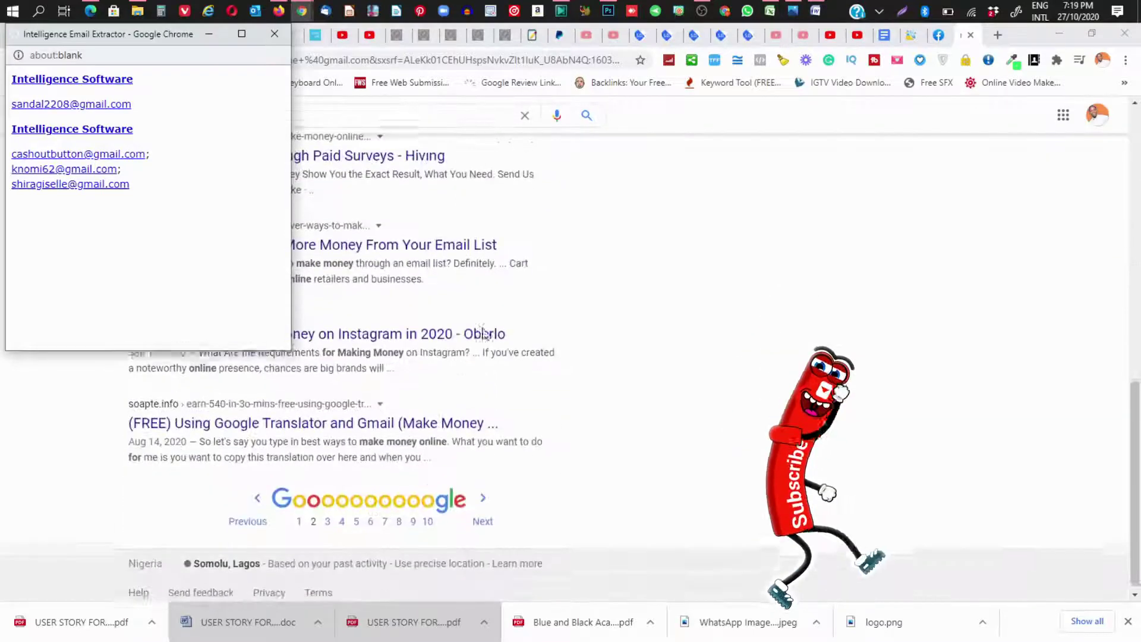
{"action": "left_click", "coordinate": [328, 515]}
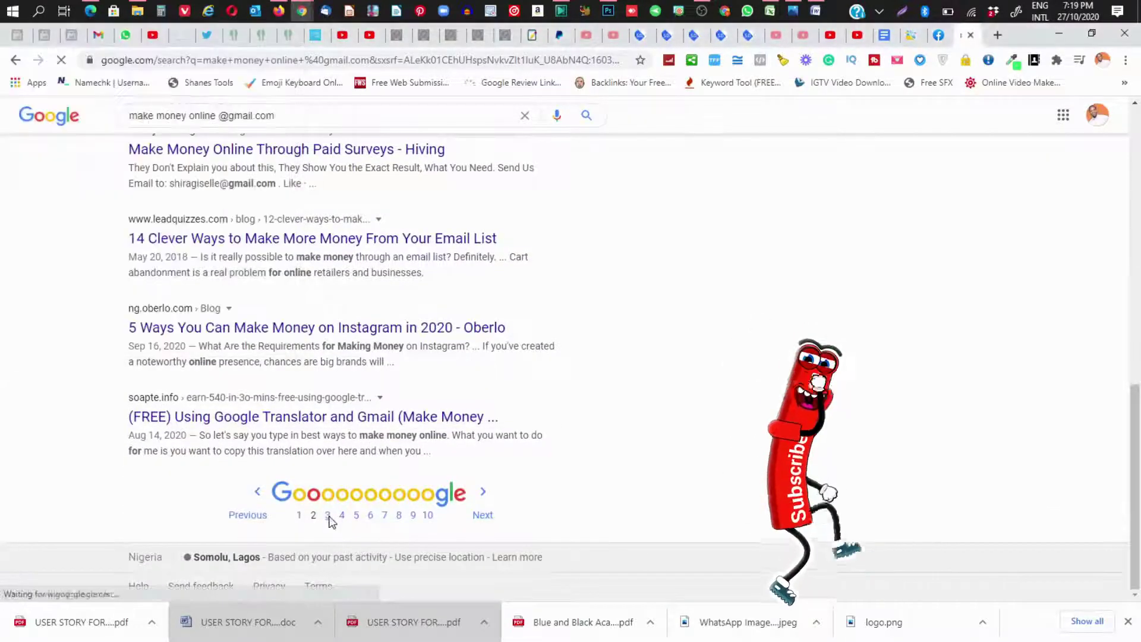
{"action": "left_click", "coordinate": [199, 89]}
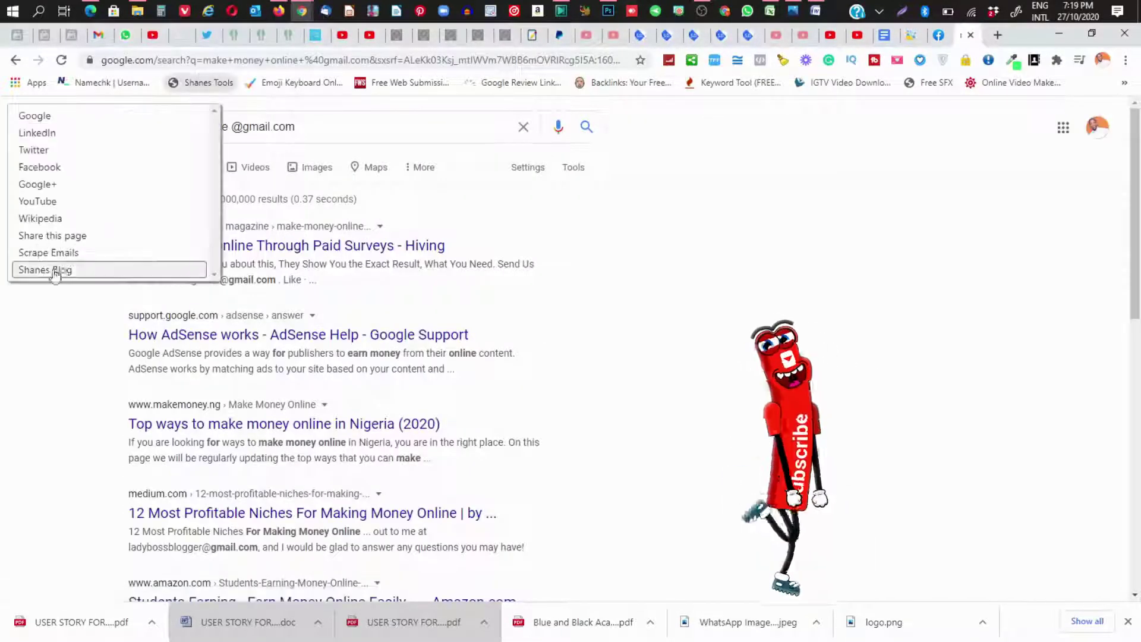
{"action": "left_click", "coordinate": [52, 255]}
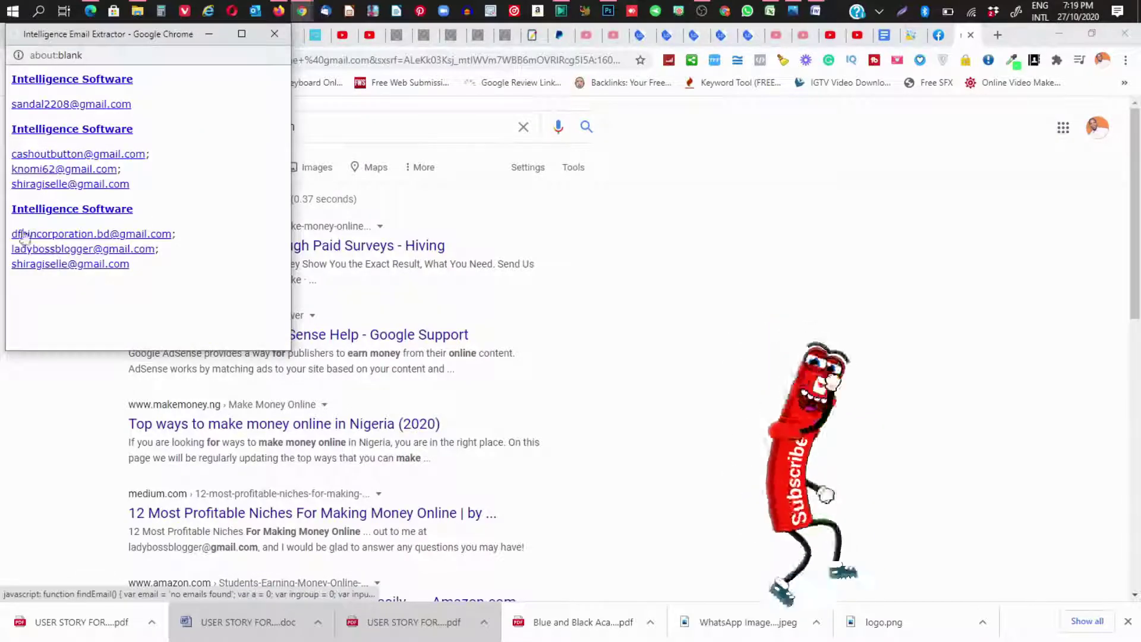
Go to results page 4 and scrape its email addresses with Shanes Tools.
{"action": "scroll", "coordinate": [428, 382], "scroll_direction": "down", "scroll_amount": 10}
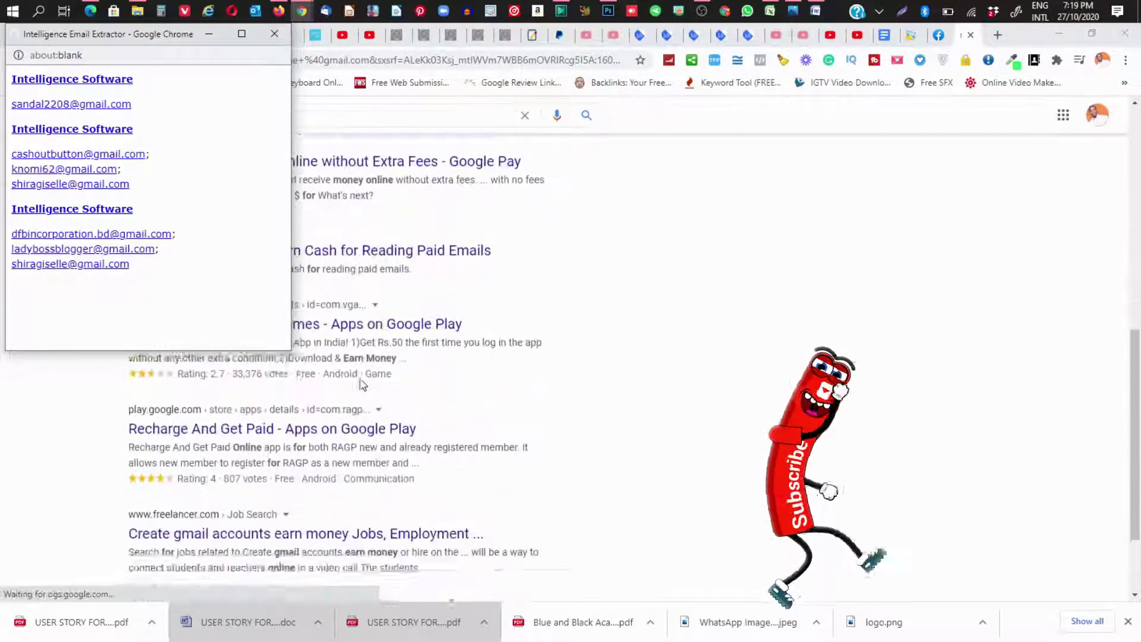
{"action": "scroll", "coordinate": [363, 384], "scroll_direction": "down", "scroll_amount": 2}
{"action": "left_click", "coordinate": [342, 514]}
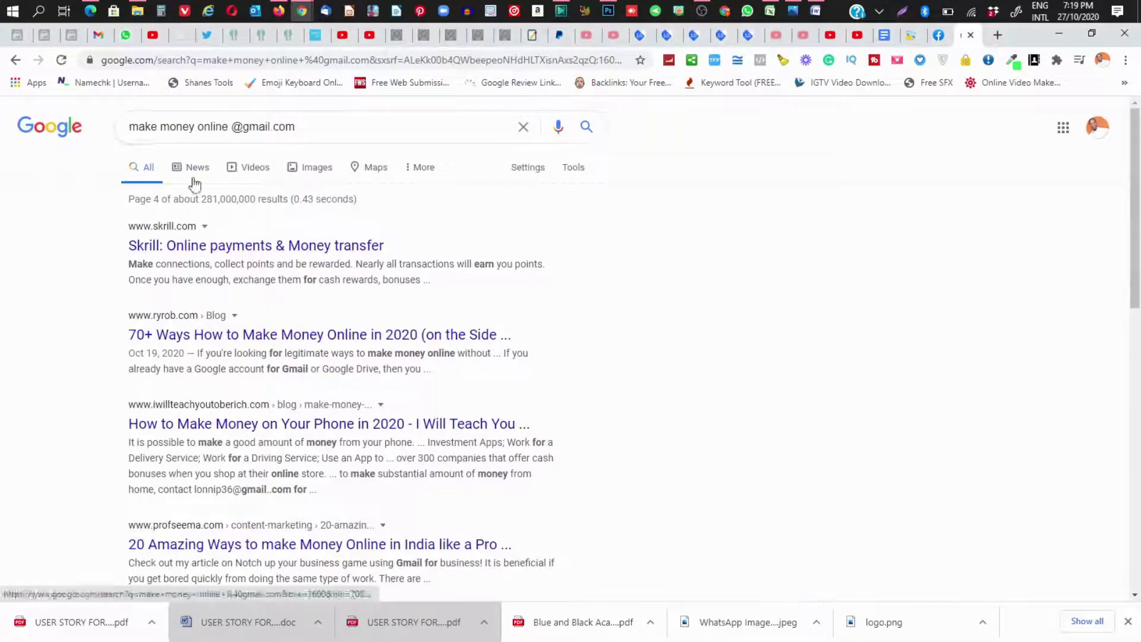
{"action": "left_click", "coordinate": [204, 83]}
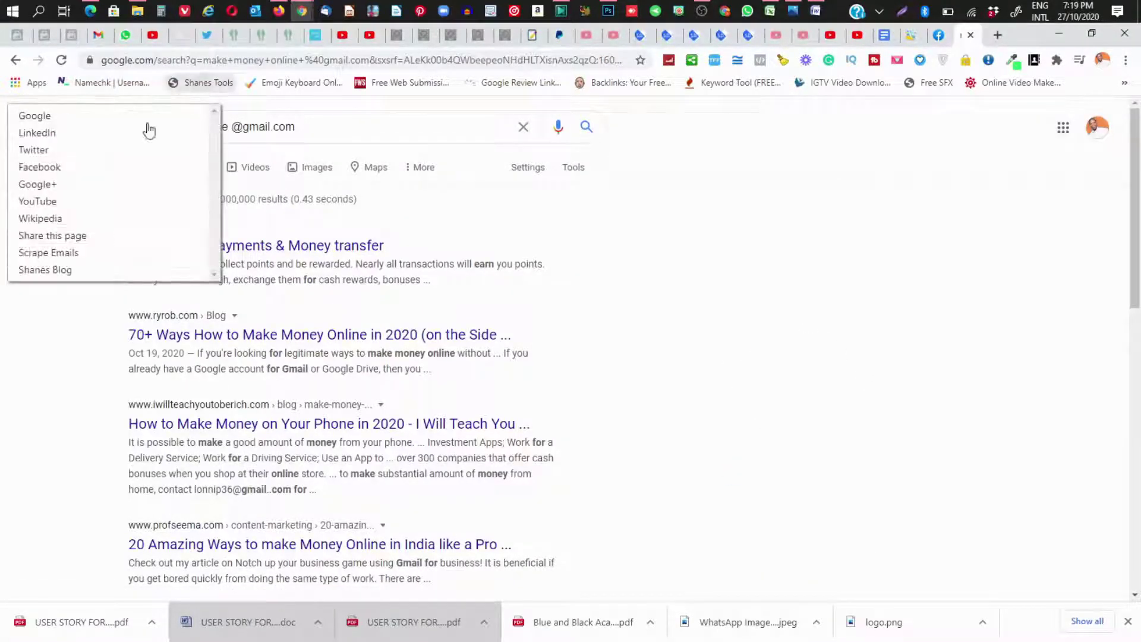
{"action": "left_click", "coordinate": [45, 255]}
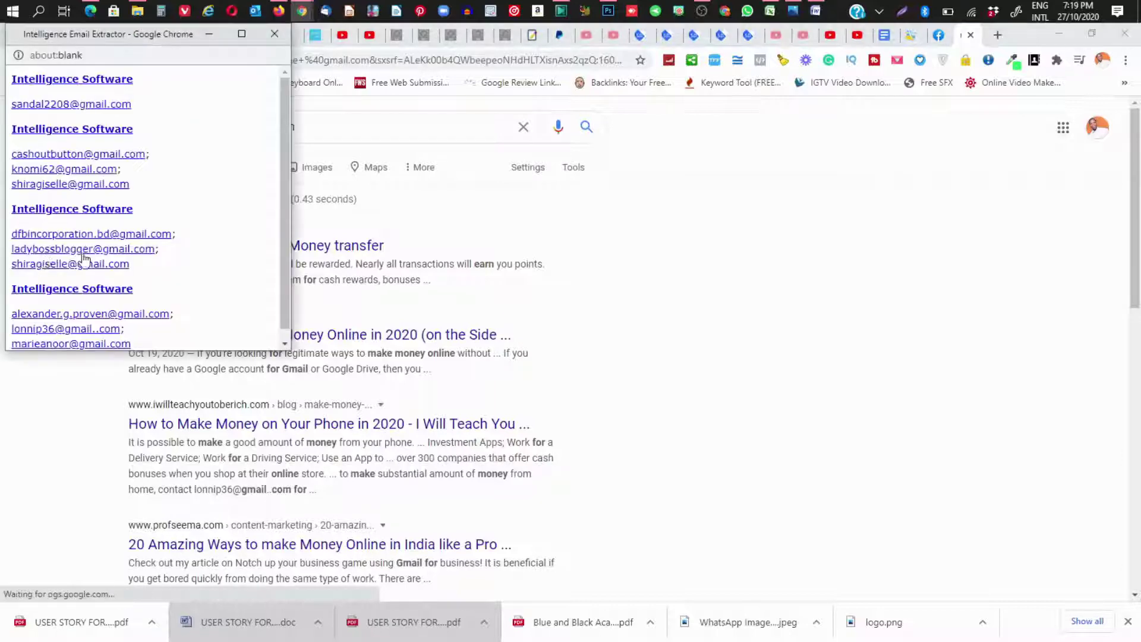
Go to results page 5 and scrape its email addresses with Shanes Tools.
{"action": "scroll", "coordinate": [153, 257], "scroll_direction": "down", "scroll_amount": 1}
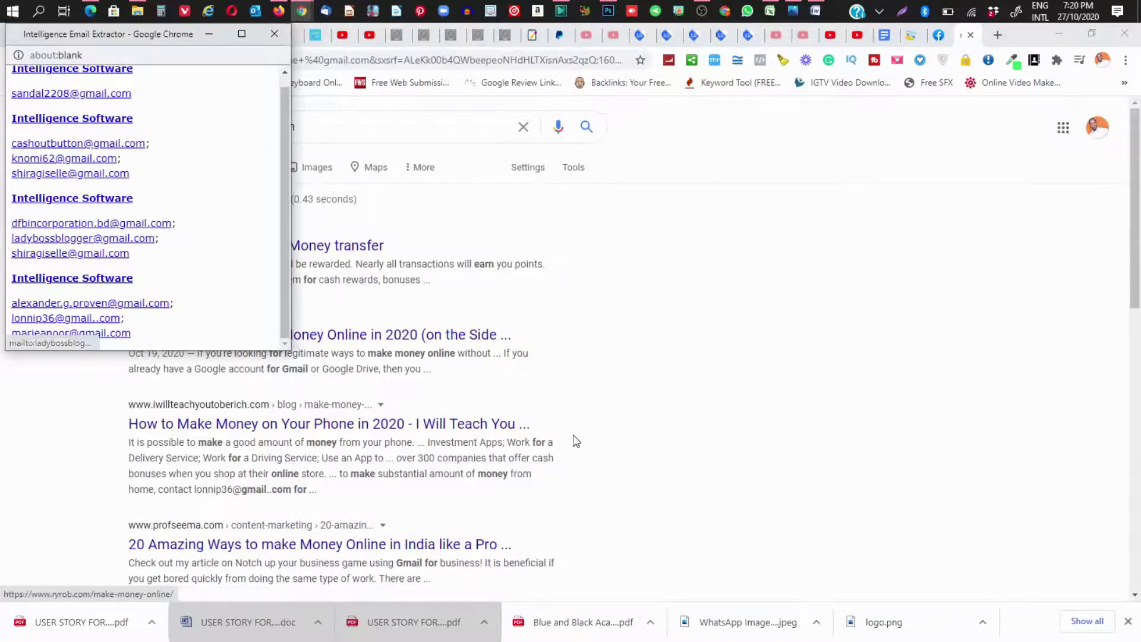
{"action": "scroll", "coordinate": [573, 434], "scroll_direction": "down", "scroll_amount": 15}
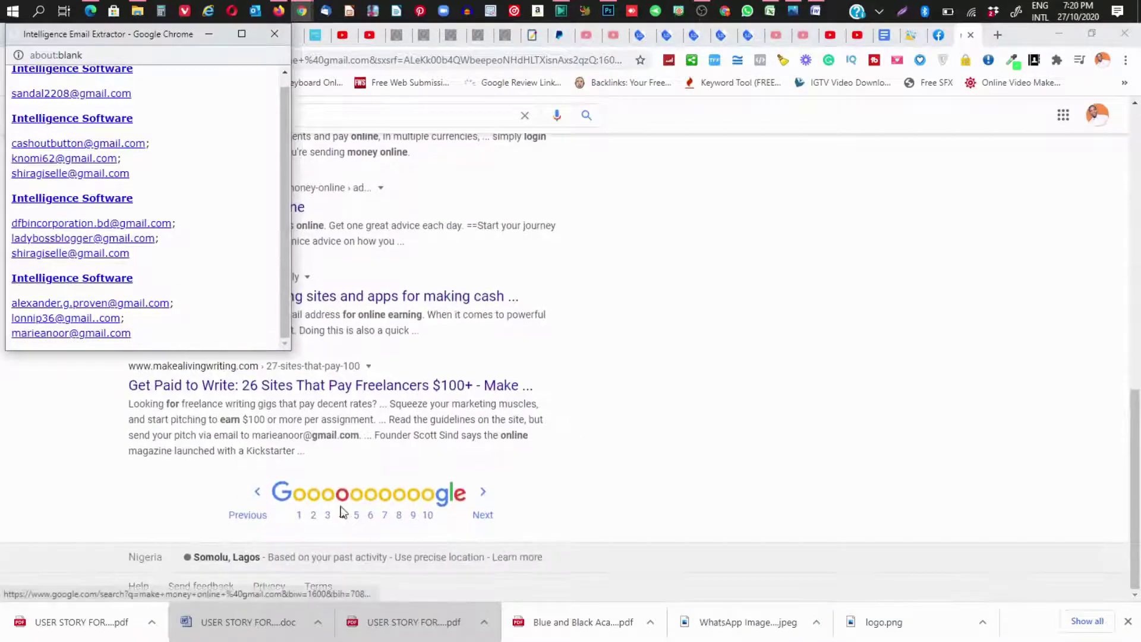
{"action": "left_click", "coordinate": [356, 514]}
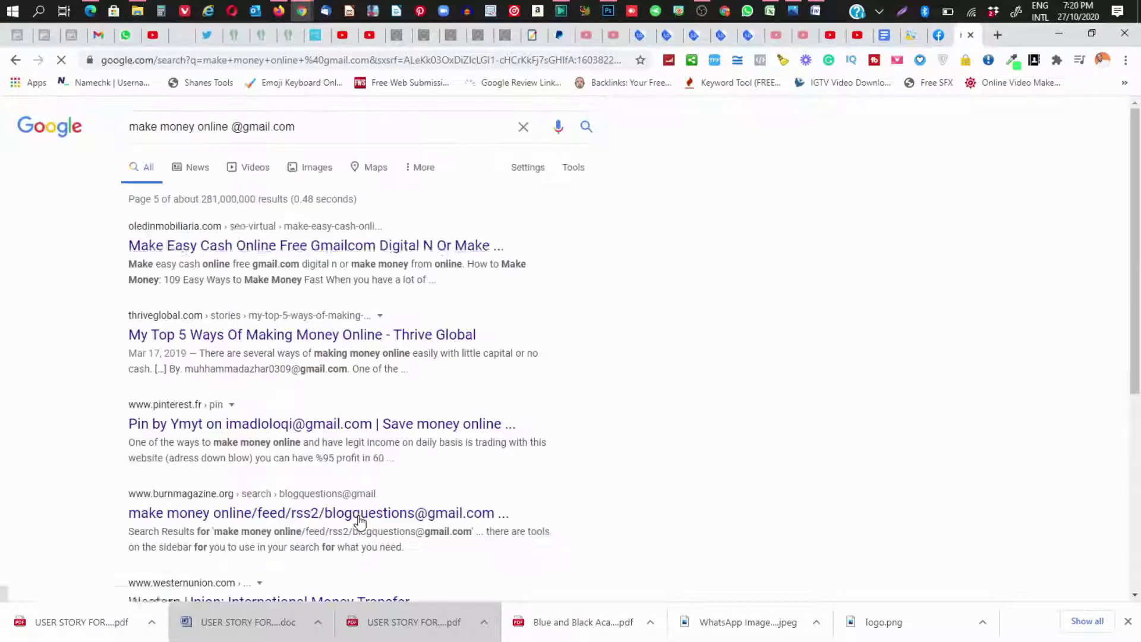
{"action": "left_click", "coordinate": [196, 82]}
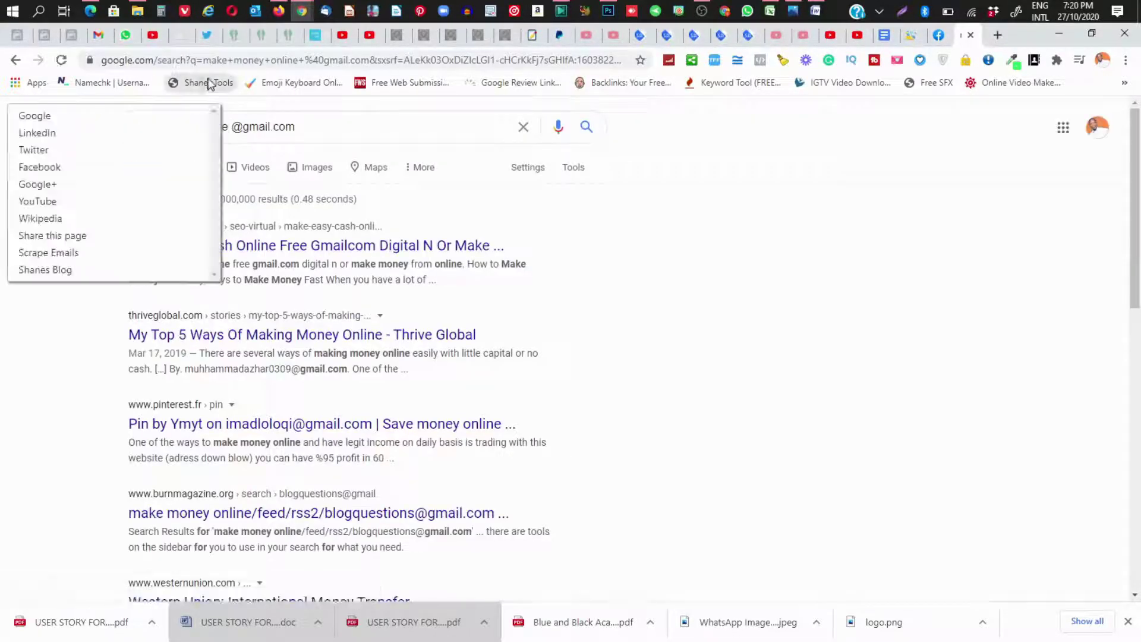
{"action": "left_click", "coordinate": [38, 252]}
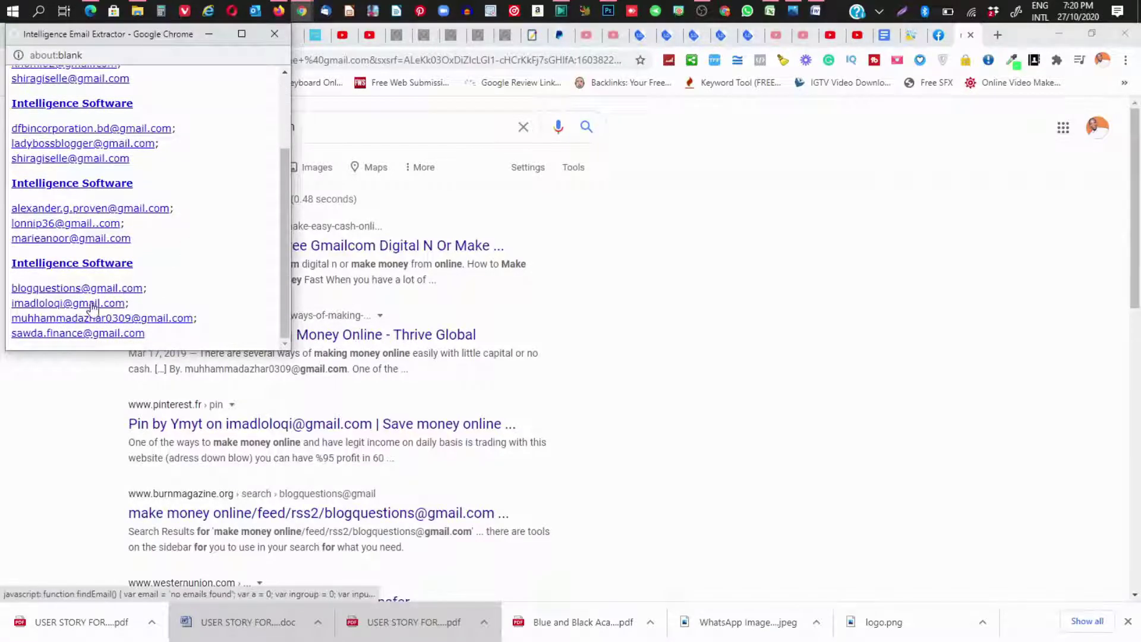
Go to results page 6 and scrape its email addresses with Shanes Tools.
{"action": "scroll", "coordinate": [480, 388], "scroll_direction": "down", "scroll_amount": 5}
{"action": "scroll", "coordinate": [480, 387], "scroll_direction": "down", "scroll_amount": 2}
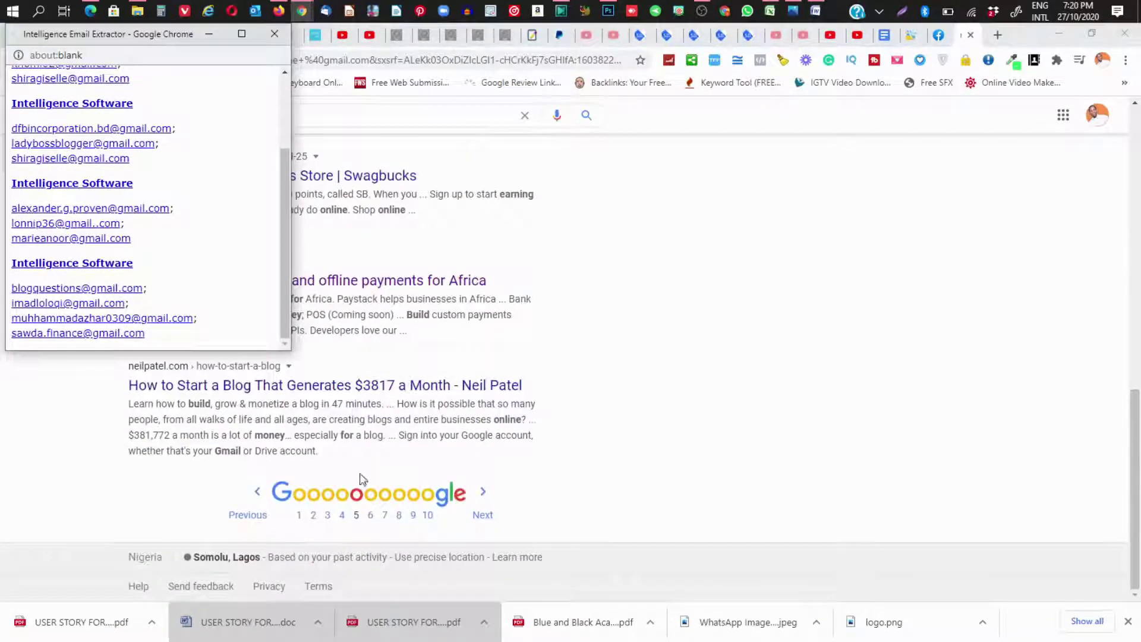
{"action": "left_click", "coordinate": [371, 516]}
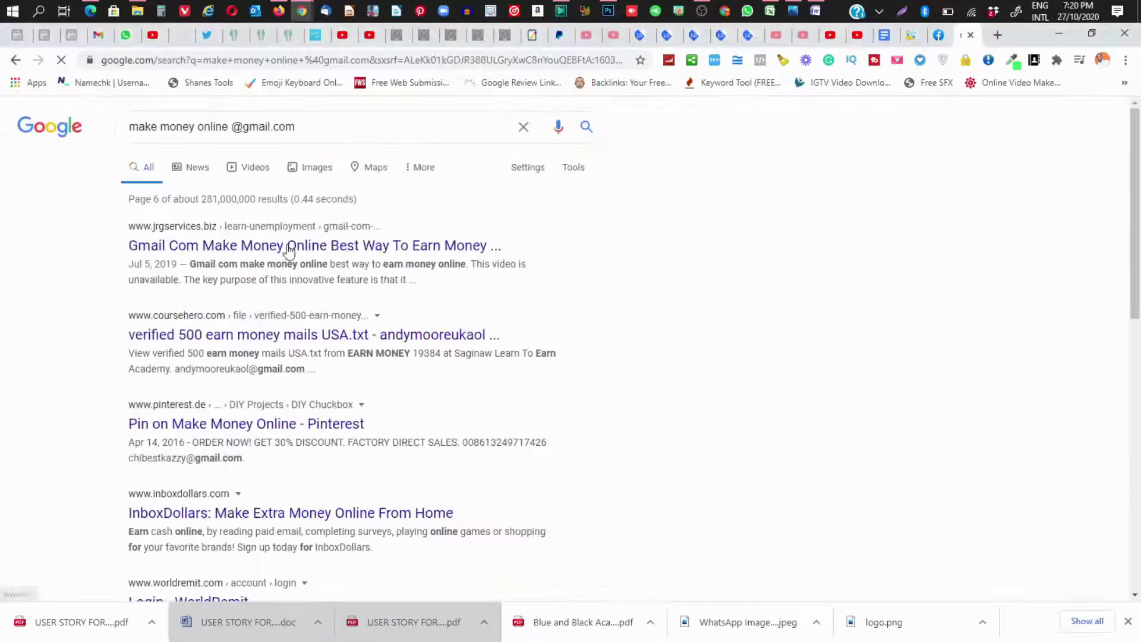
{"action": "left_click", "coordinate": [209, 84]}
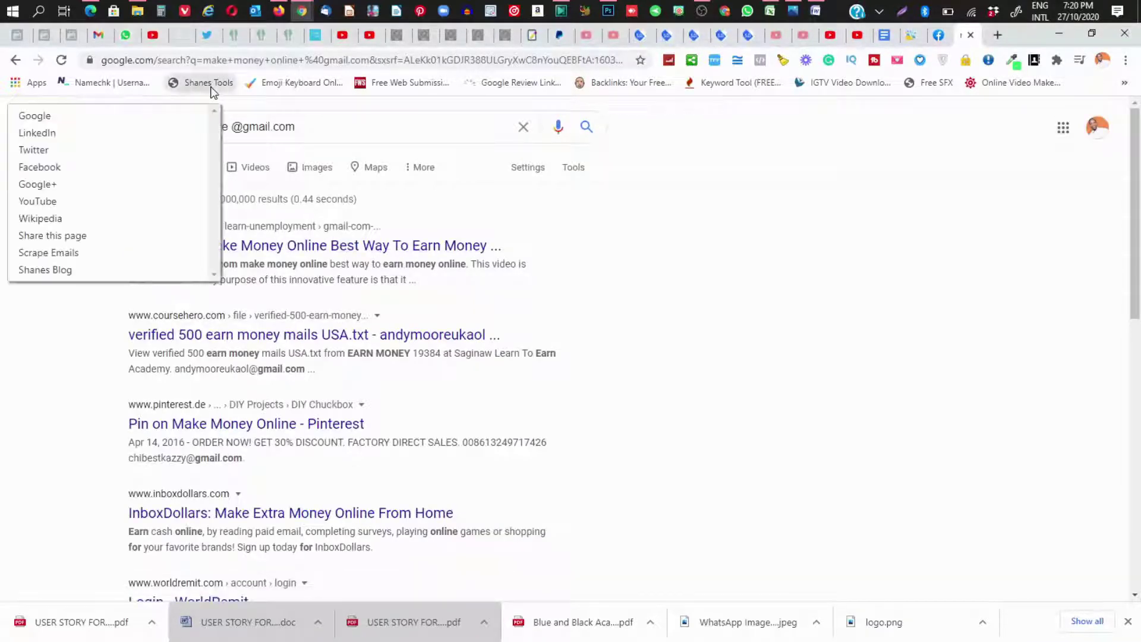
{"action": "left_click", "coordinate": [56, 253]}
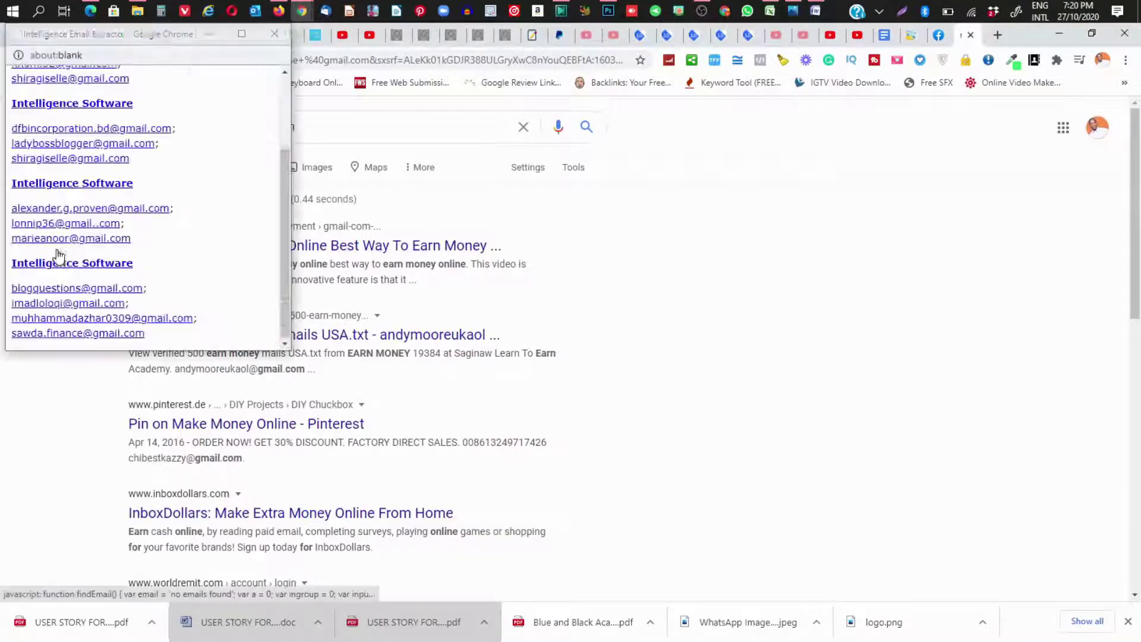
{"action": "scroll", "coordinate": [126, 245], "scroll_direction": "down", "scroll_amount": 1}
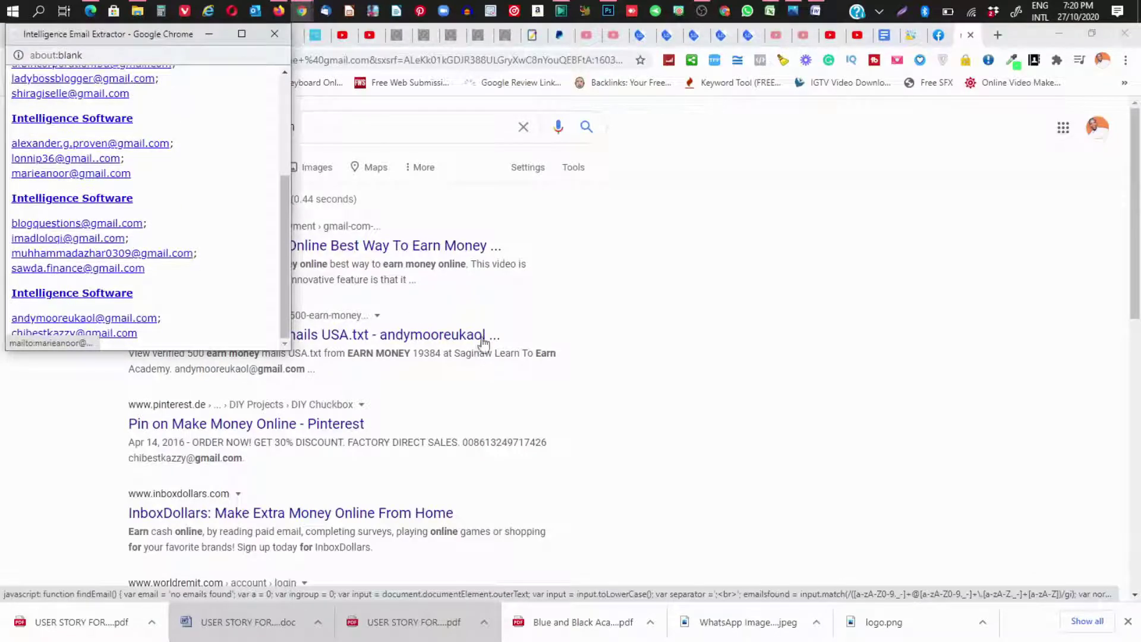
Go to results page 7, scrape its email addresses with Shanes Tools, and review the collected list.
{"action": "left_click", "coordinate": [644, 349]}
{"action": "scroll", "coordinate": [335, 402], "scroll_direction": "down", "scroll_amount": 5}
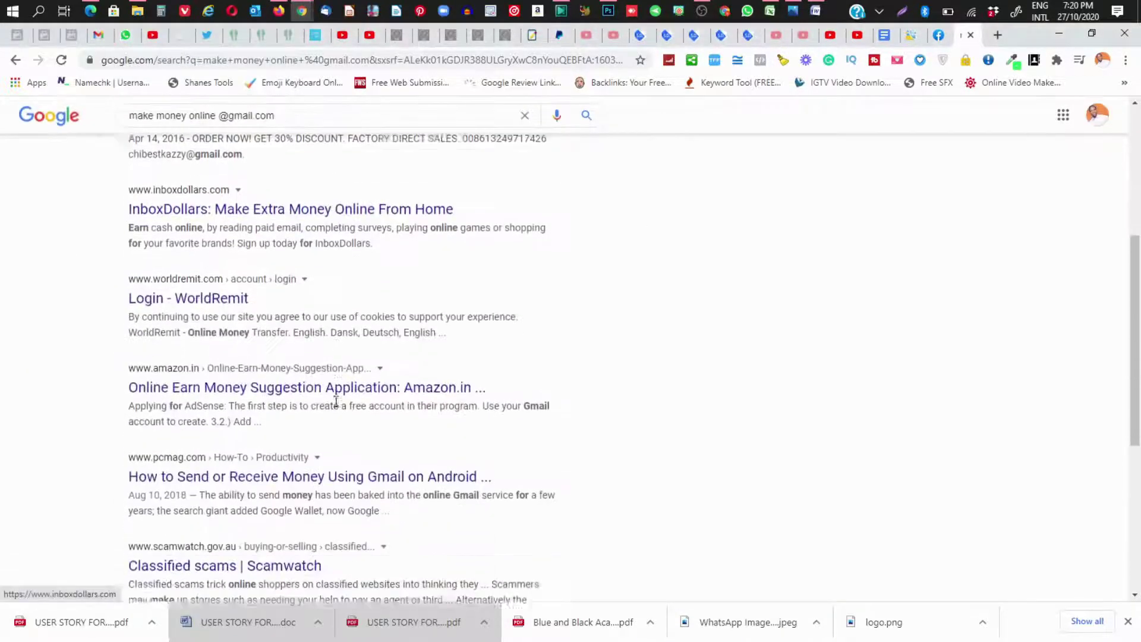
{"action": "scroll", "coordinate": [336, 401], "scroll_direction": "down", "scroll_amount": 6}
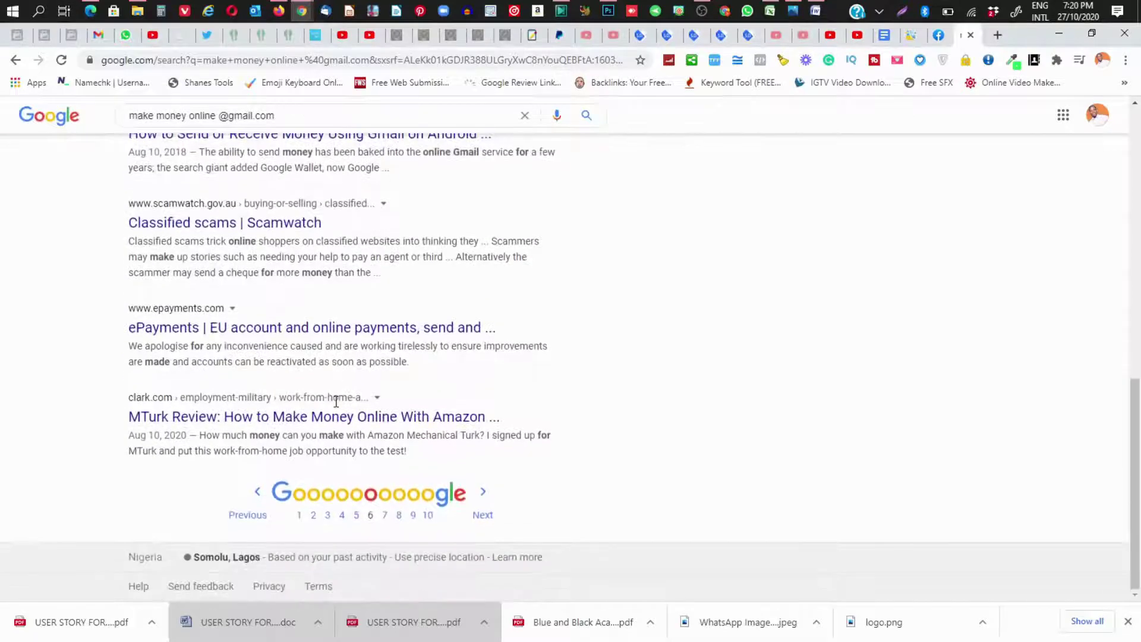
{"action": "left_click", "coordinate": [384, 516]}
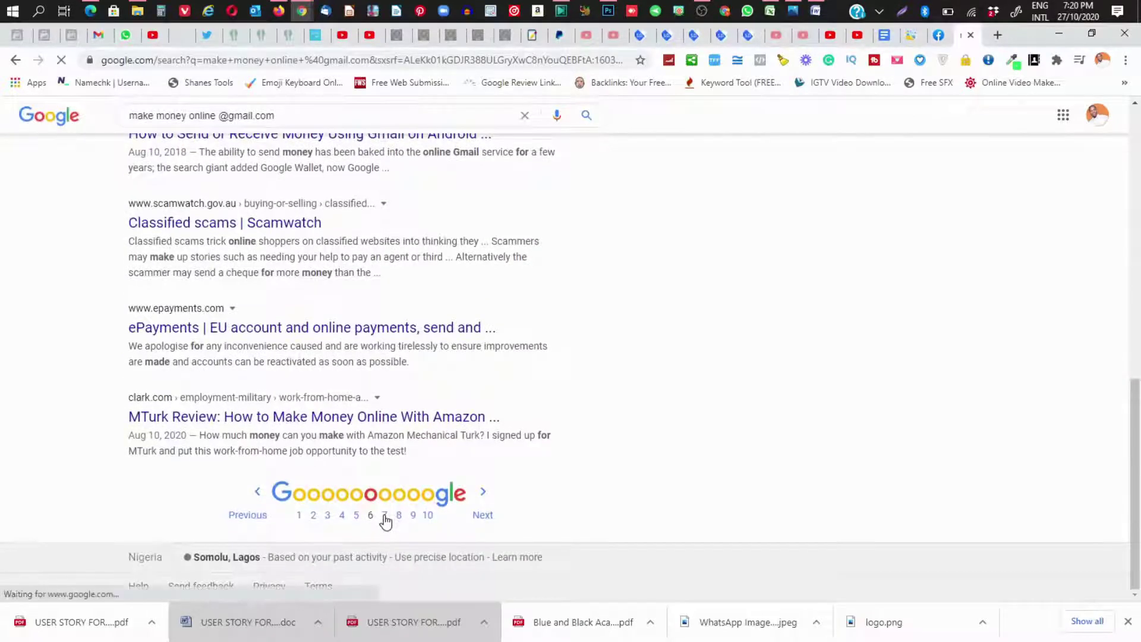
{"action": "left_click", "coordinate": [207, 83]}
{"action": "left_click", "coordinate": [47, 254]}
{"action": "scroll", "coordinate": [143, 297], "scroll_direction": "down", "scroll_amount": 4}
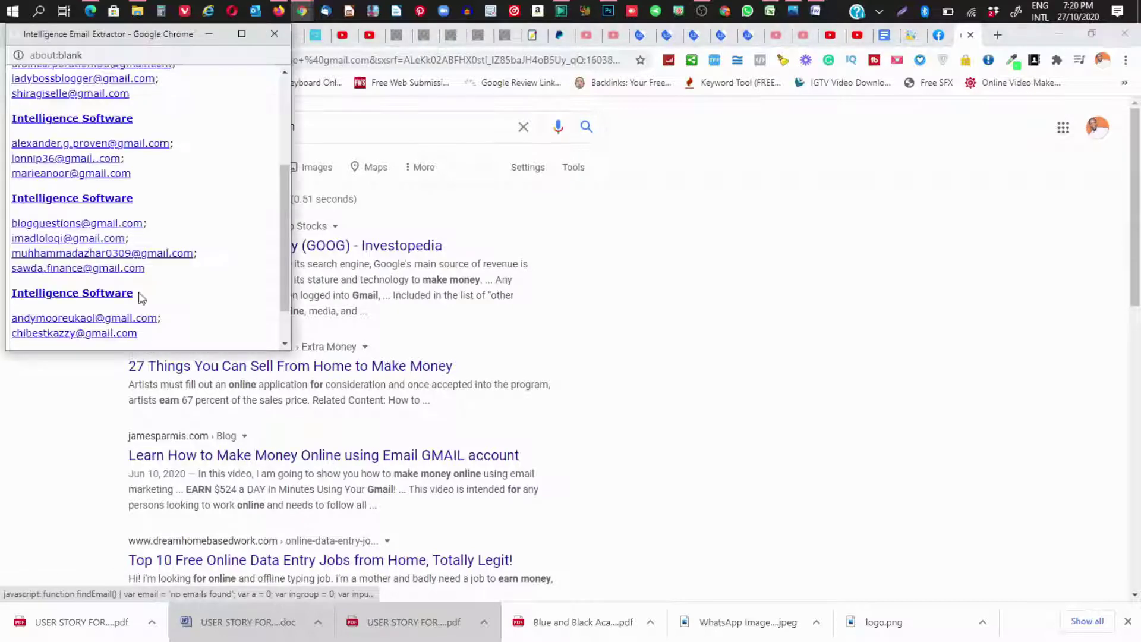
{"action": "scroll", "coordinate": [160, 307], "scroll_direction": "up", "scroll_amount": 4}
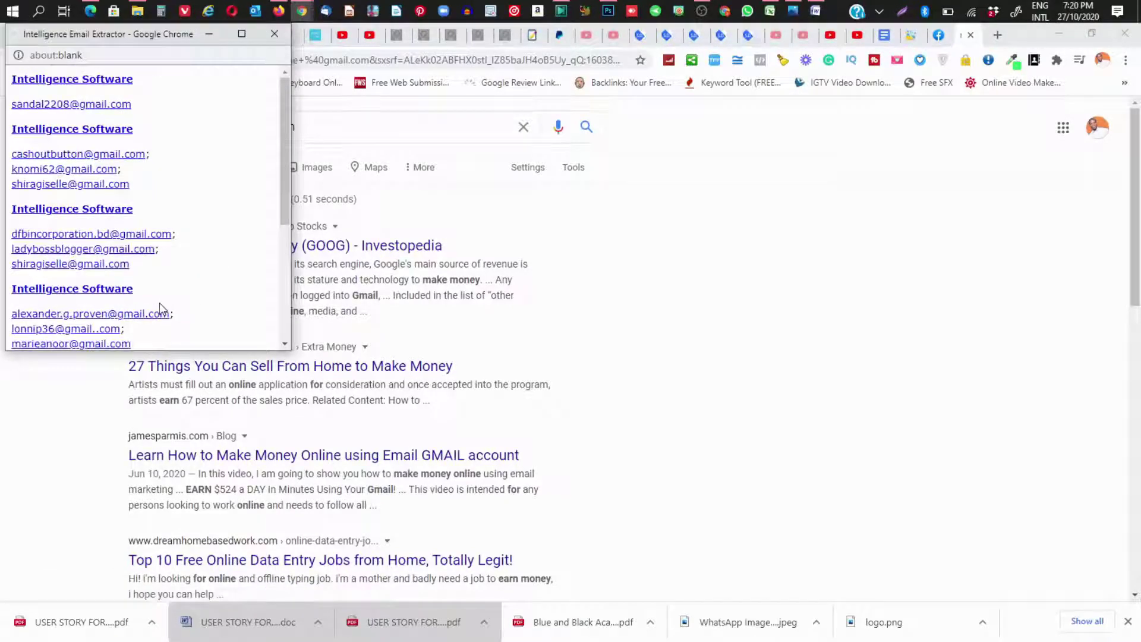
{"action": "scroll", "coordinate": [160, 308], "scroll_direction": "down", "scroll_amount": 4}
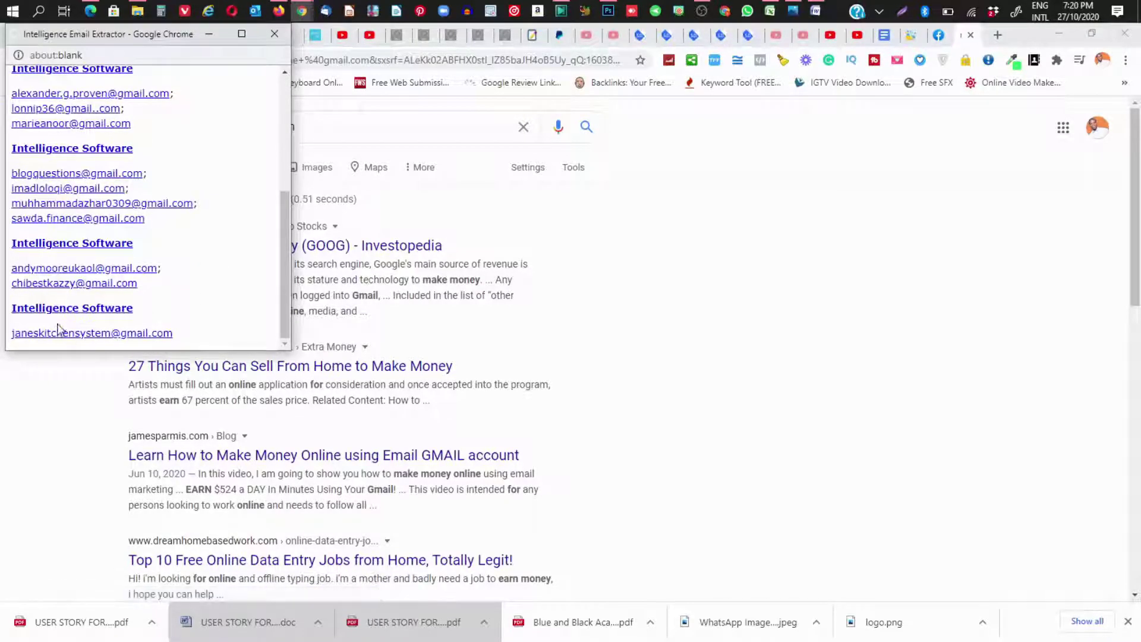
Go to results page 8 and scrape its email addresses with Shanes Tools.
{"action": "scroll", "coordinate": [398, 345], "scroll_direction": "down", "scroll_amount": 10}
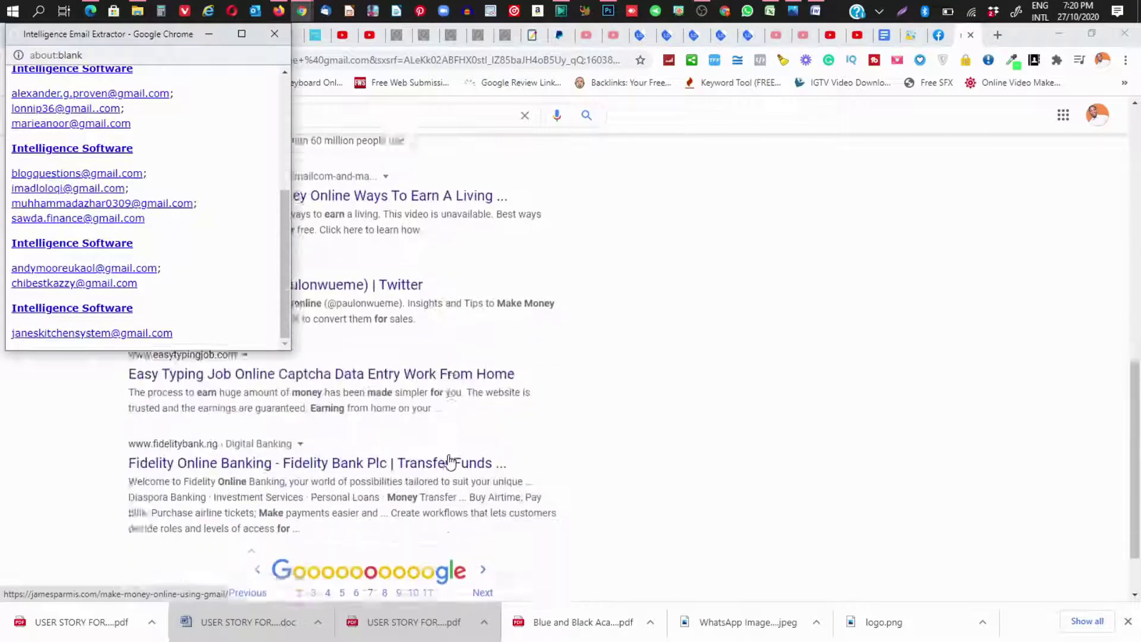
{"action": "left_click", "coordinate": [384, 515]}
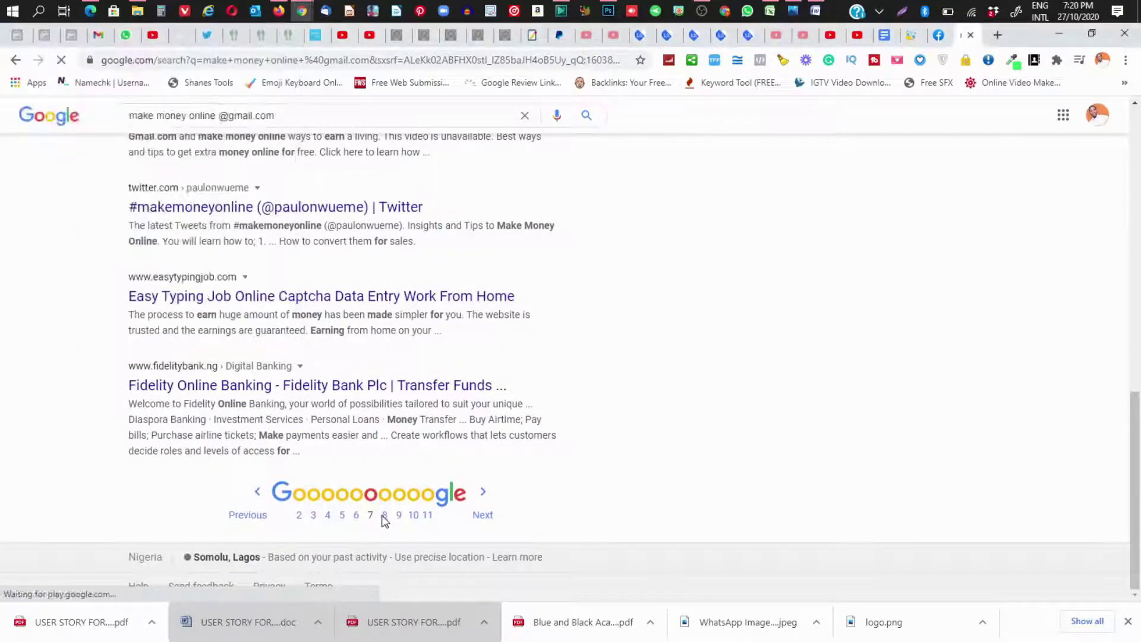
{"action": "left_click", "coordinate": [207, 81]}
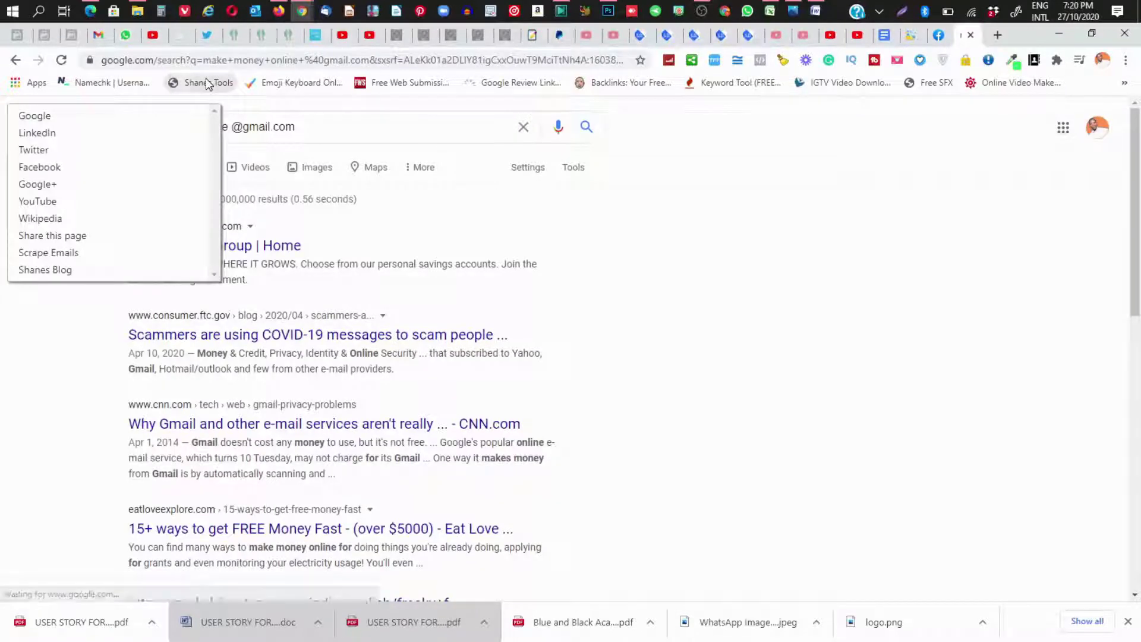
{"action": "left_click", "coordinate": [39, 253]}
{"action": "scroll", "coordinate": [145, 257], "scroll_direction": "down", "scroll_amount": 2}
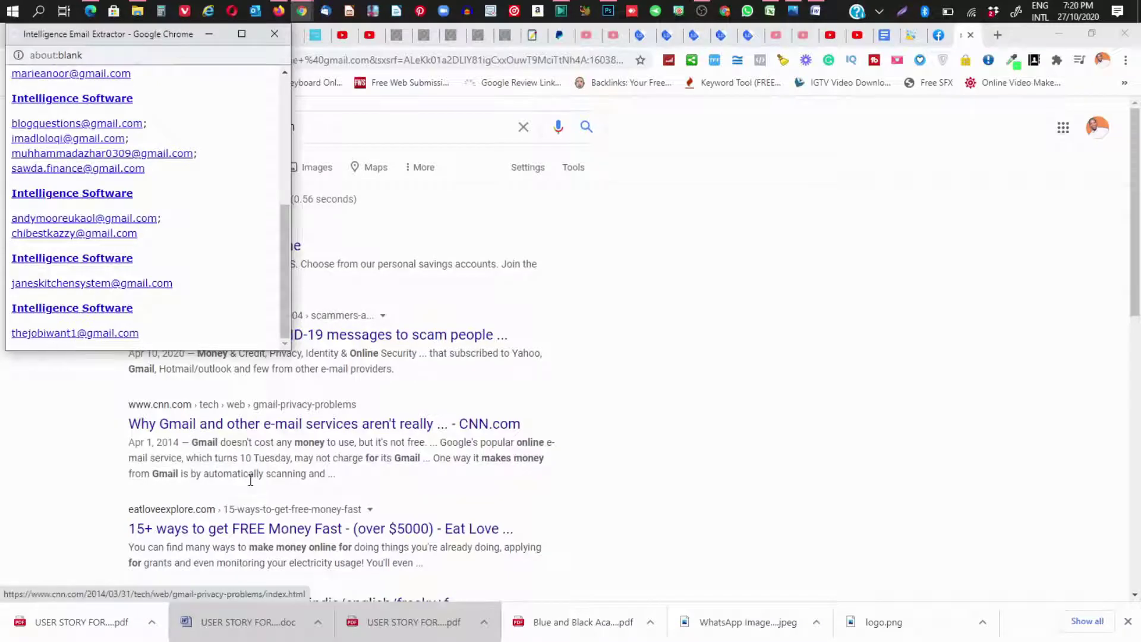
Go to results page 9 and scrape its email addresses with Shanes Tools.
{"action": "scroll", "coordinate": [458, 484], "scroll_direction": "down", "scroll_amount": 8}
{"action": "scroll", "coordinate": [461, 487], "scroll_direction": "down", "scroll_amount": 1}
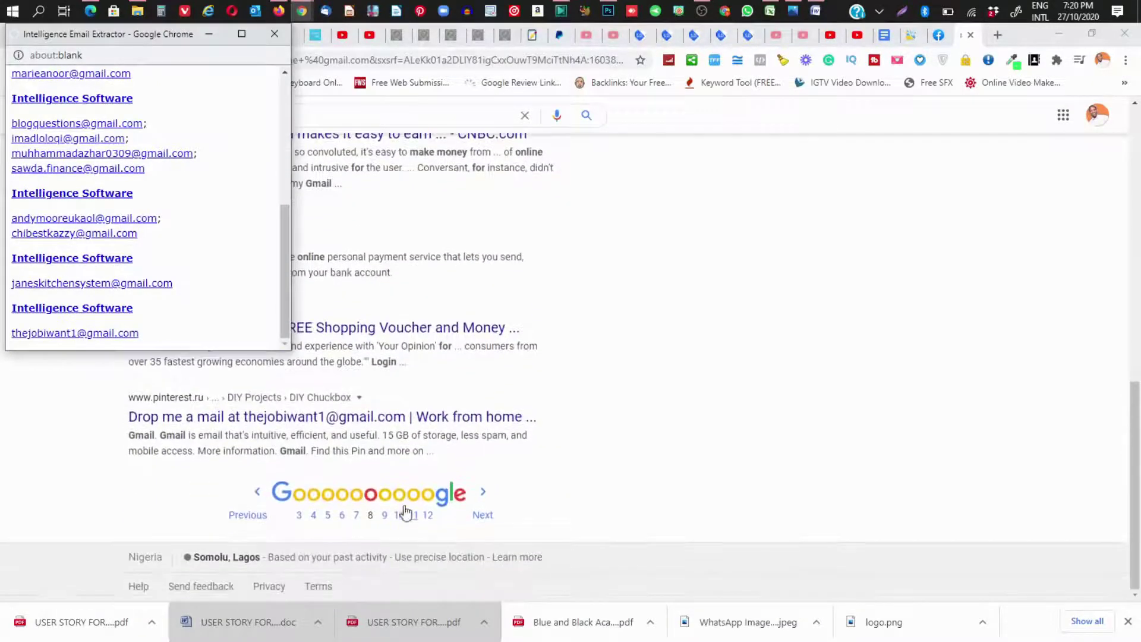
{"action": "left_click", "coordinate": [386, 516]}
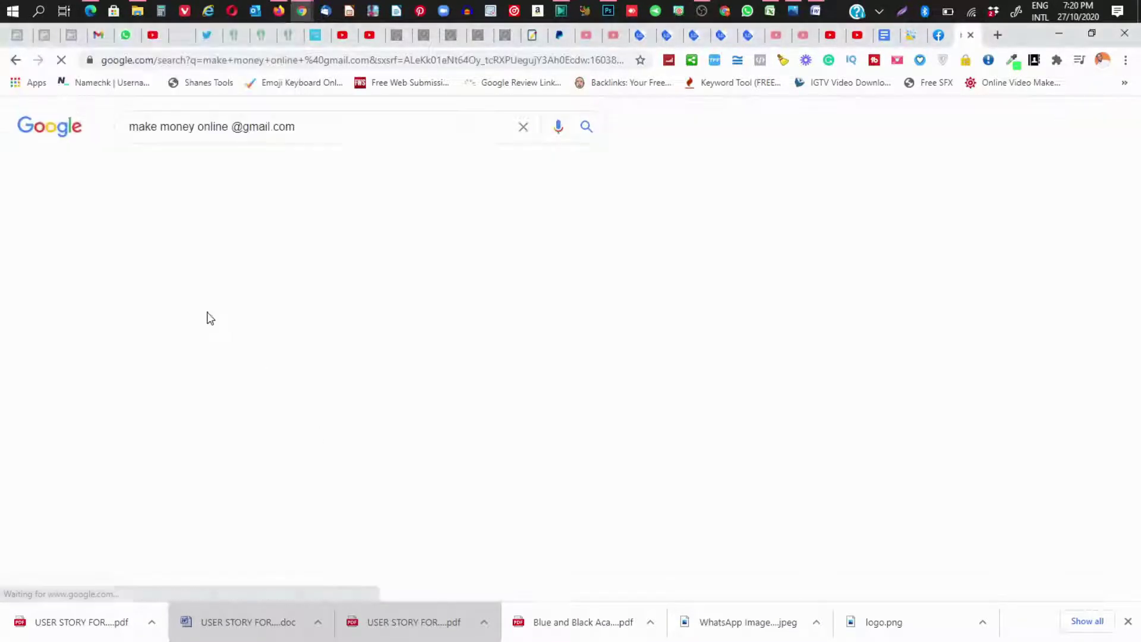
{"action": "left_click", "coordinate": [190, 85]}
{"action": "left_click", "coordinate": [49, 253]}
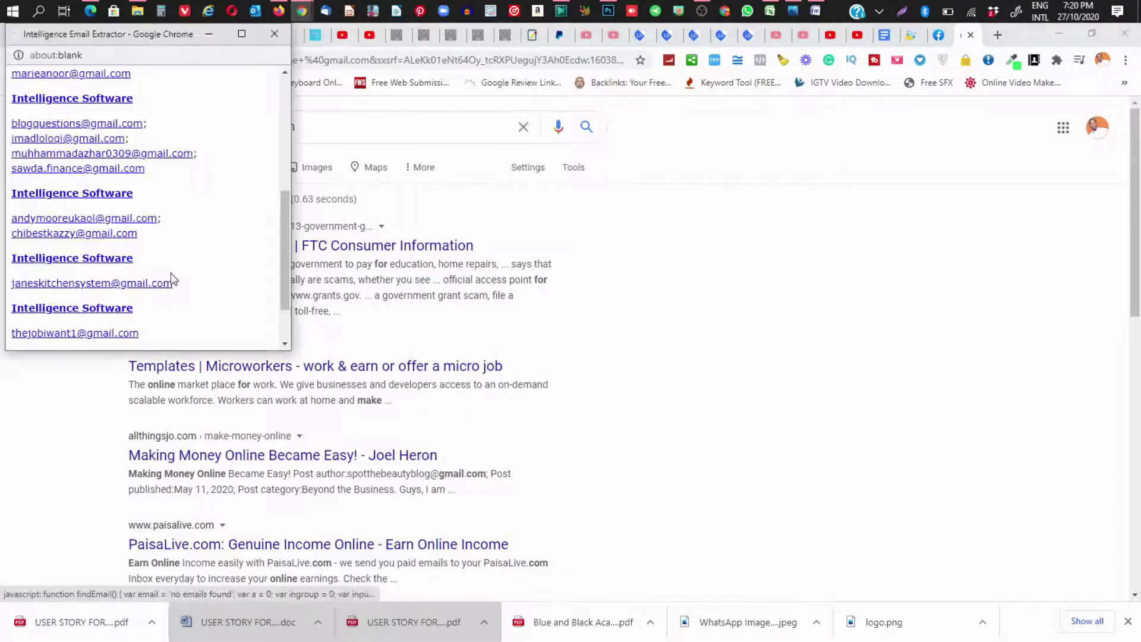
{"action": "scroll", "coordinate": [174, 279], "scroll_direction": "down", "scroll_amount": 5}
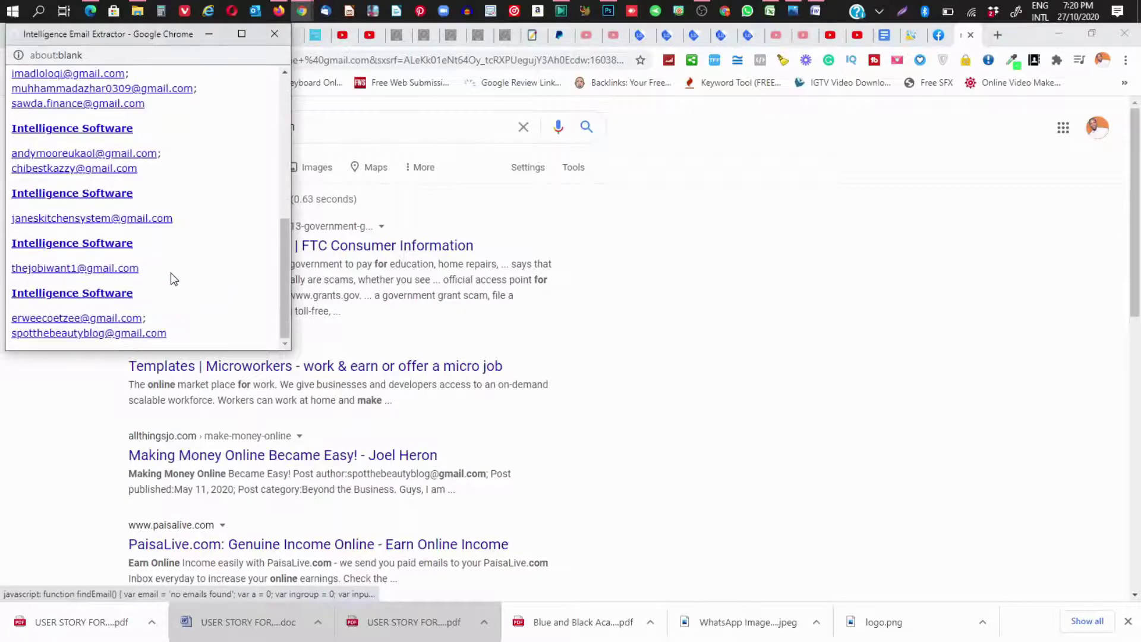
Go to results page 10 and scrape its email addresses with Shanes Tools.
{"action": "scroll", "coordinate": [498, 451], "scroll_direction": "down", "scroll_amount": 8}
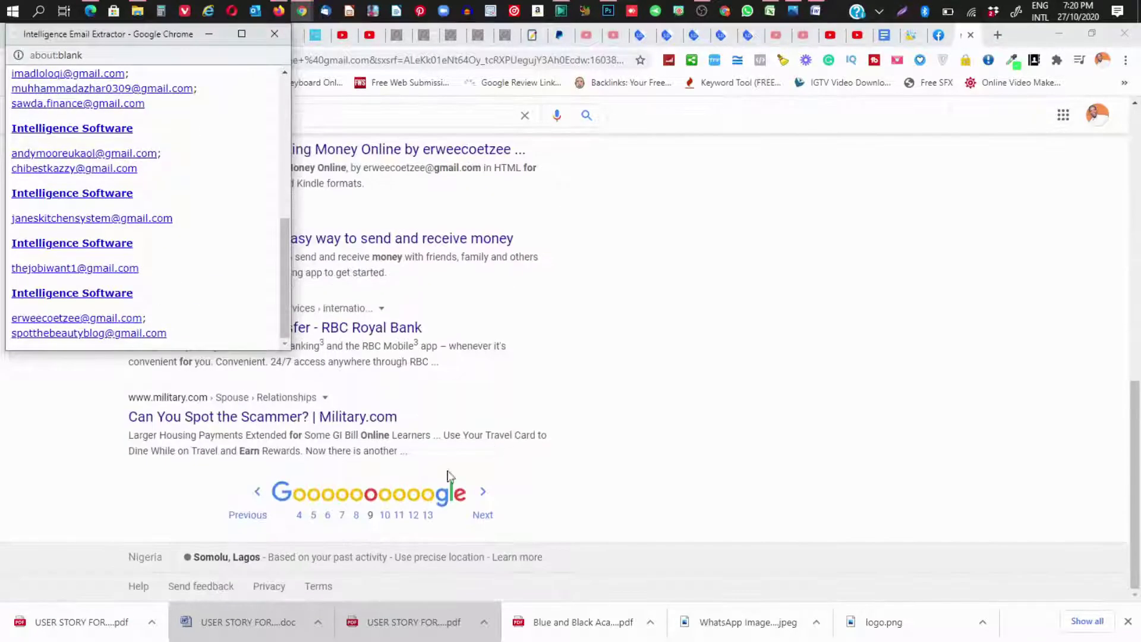
{"action": "left_click", "coordinate": [387, 515]}
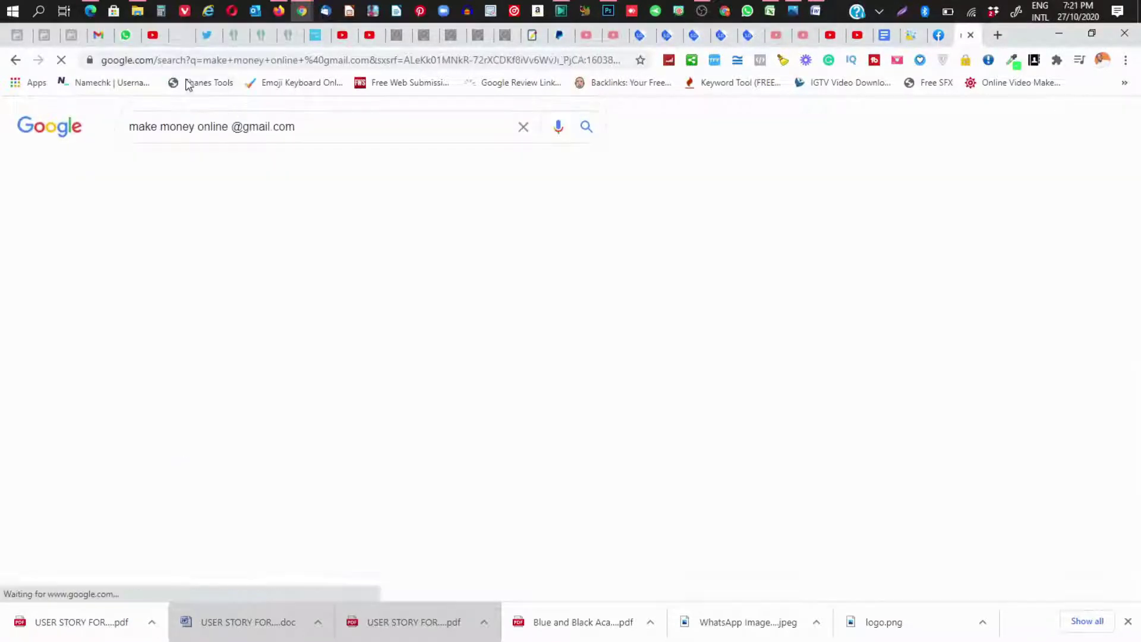
{"action": "left_click", "coordinate": [194, 87]}
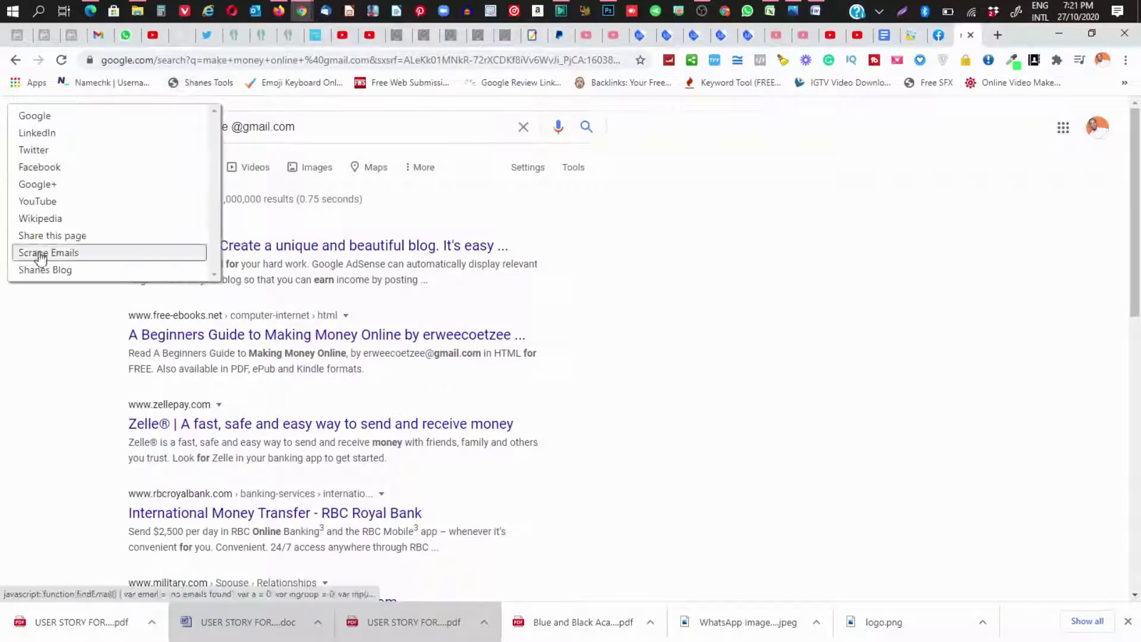
{"action": "left_click", "coordinate": [39, 251]}
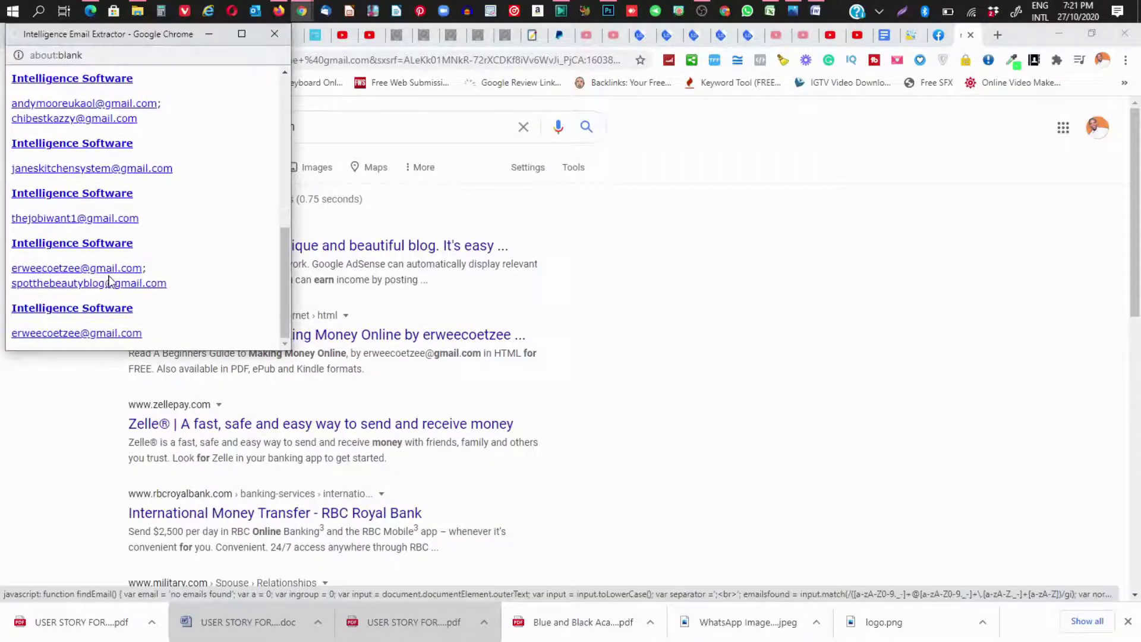
Go to results page 11, scrape its email addresses with Shanes Tools, and review the collected list.
{"action": "scroll", "coordinate": [520, 535], "scroll_direction": "down", "scroll_amount": 10}
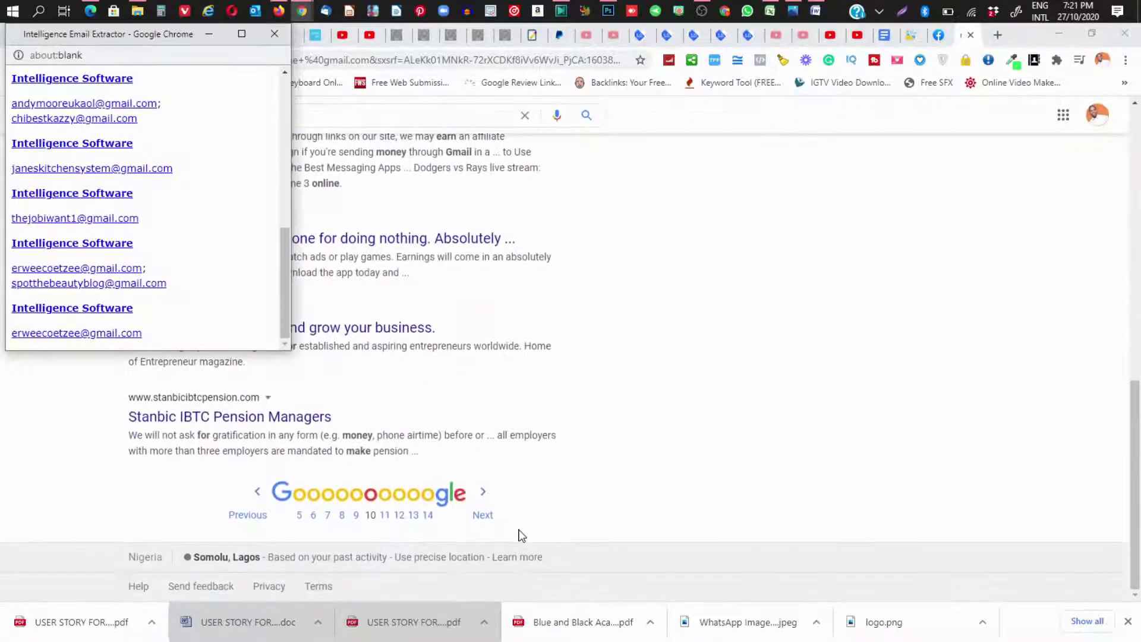
{"action": "left_click", "coordinate": [384, 517]}
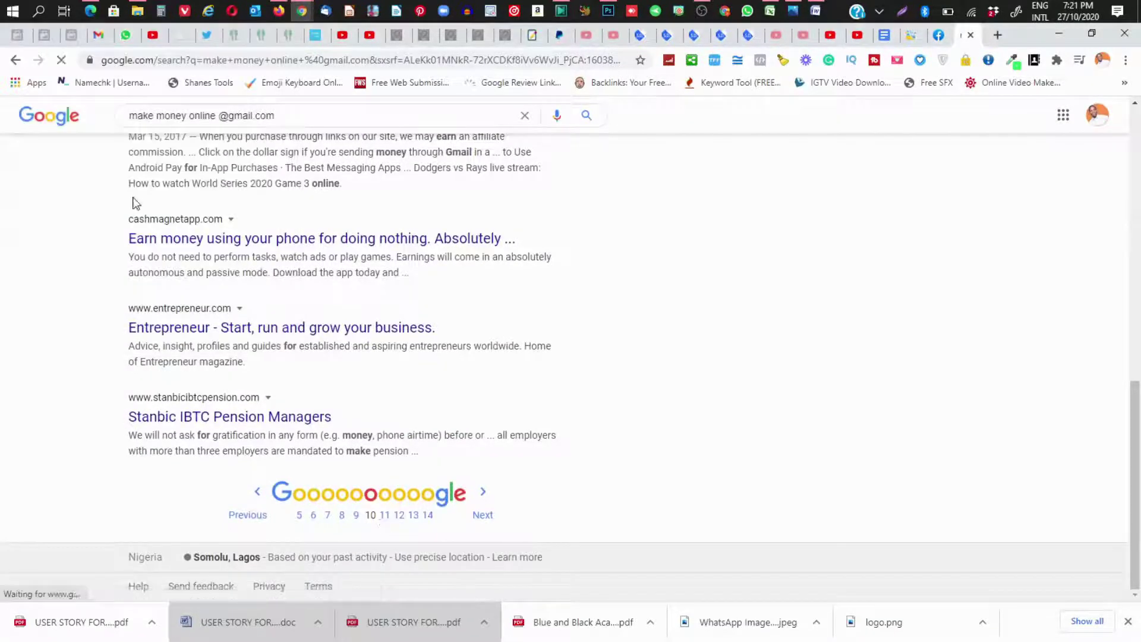
{"action": "left_click", "coordinate": [208, 83]}
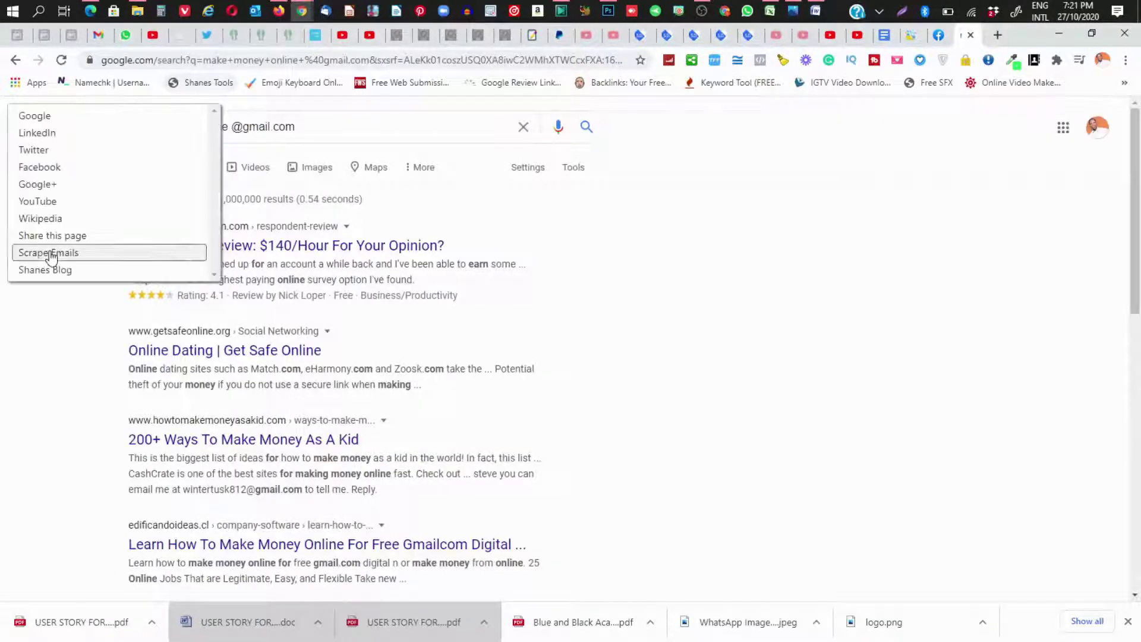
{"action": "left_click", "coordinate": [52, 252]}
{"action": "scroll", "coordinate": [190, 273], "scroll_direction": "up", "scroll_amount": 6}
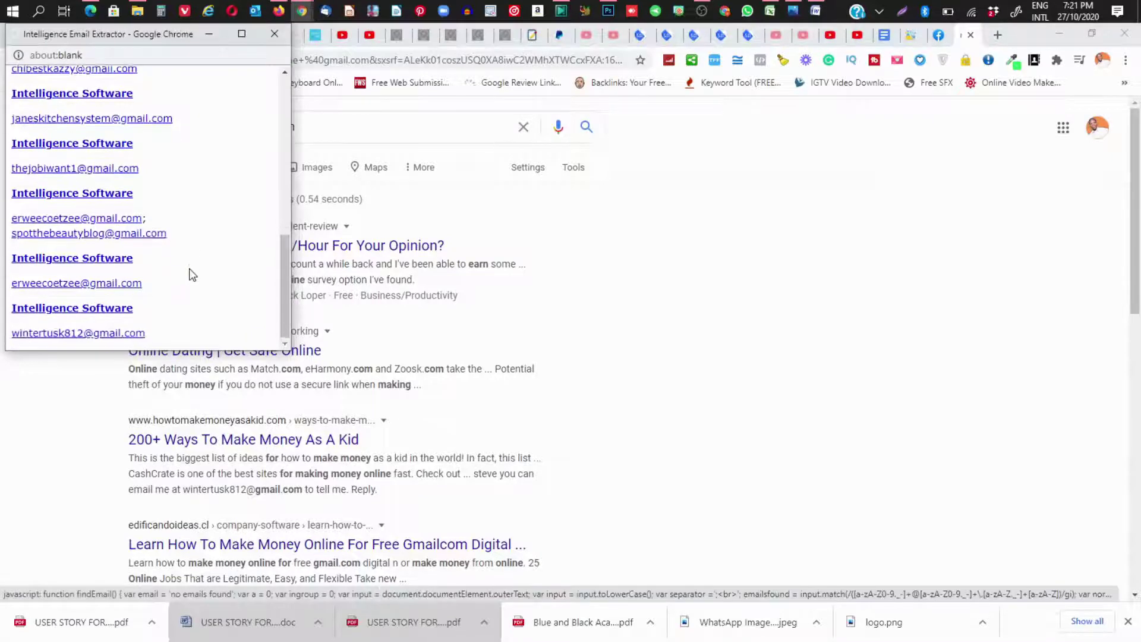
{"action": "scroll", "coordinate": [189, 273], "scroll_direction": "down", "scroll_amount": 6}
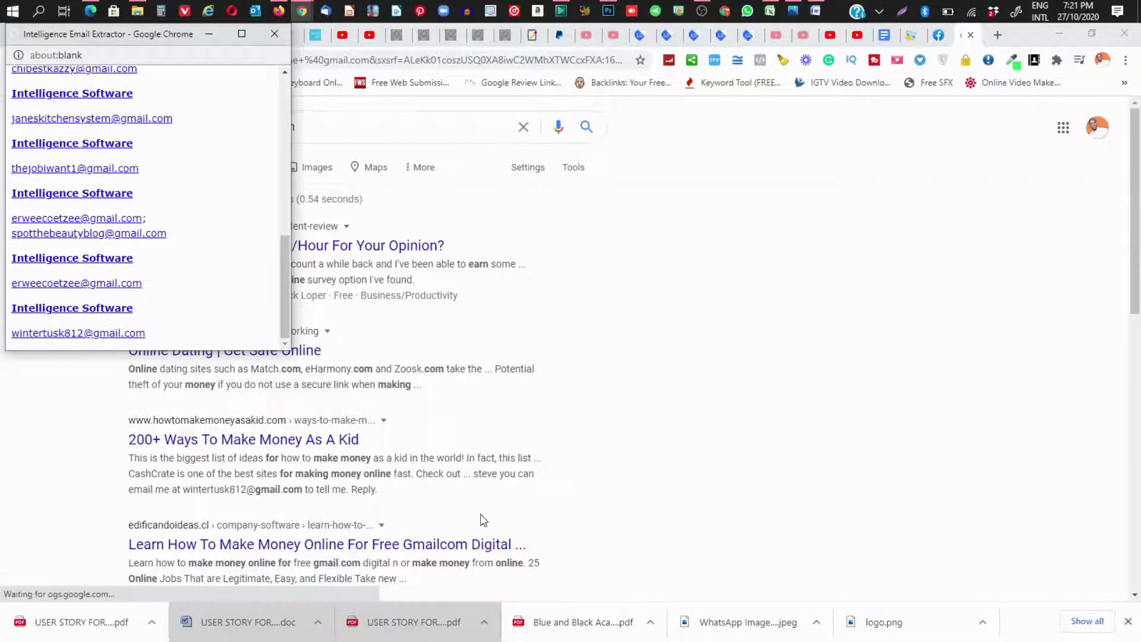
Go to results page 12 and scrape its email addresses with Shanes Tools.
{"action": "scroll", "coordinate": [483, 518], "scroll_direction": "down", "scroll_amount": 10}
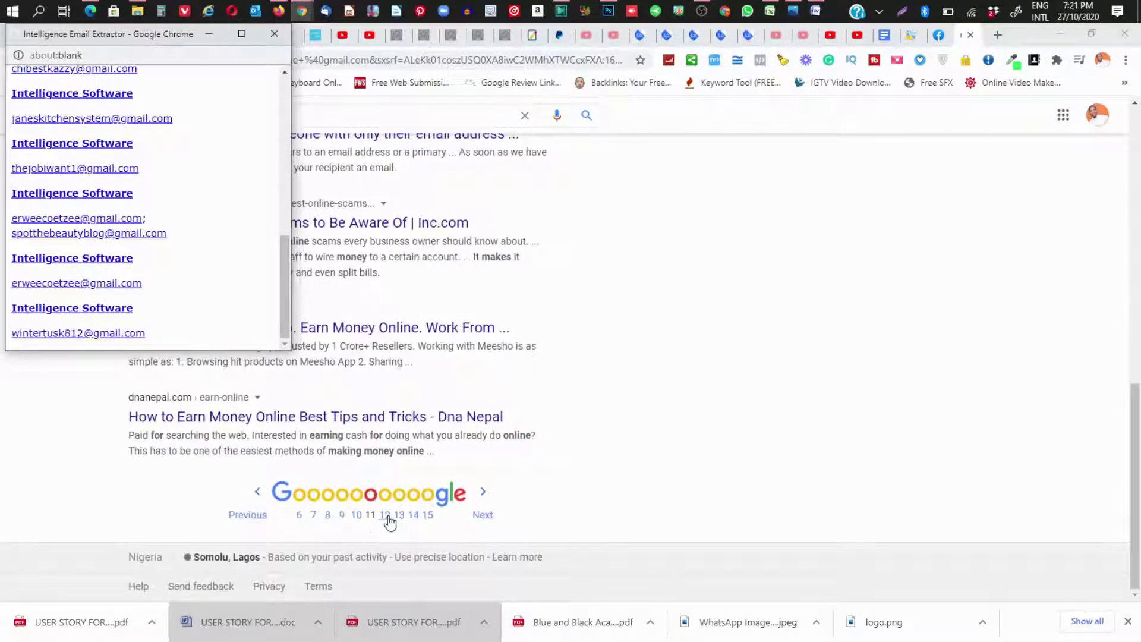
{"action": "left_click", "coordinate": [387, 516]}
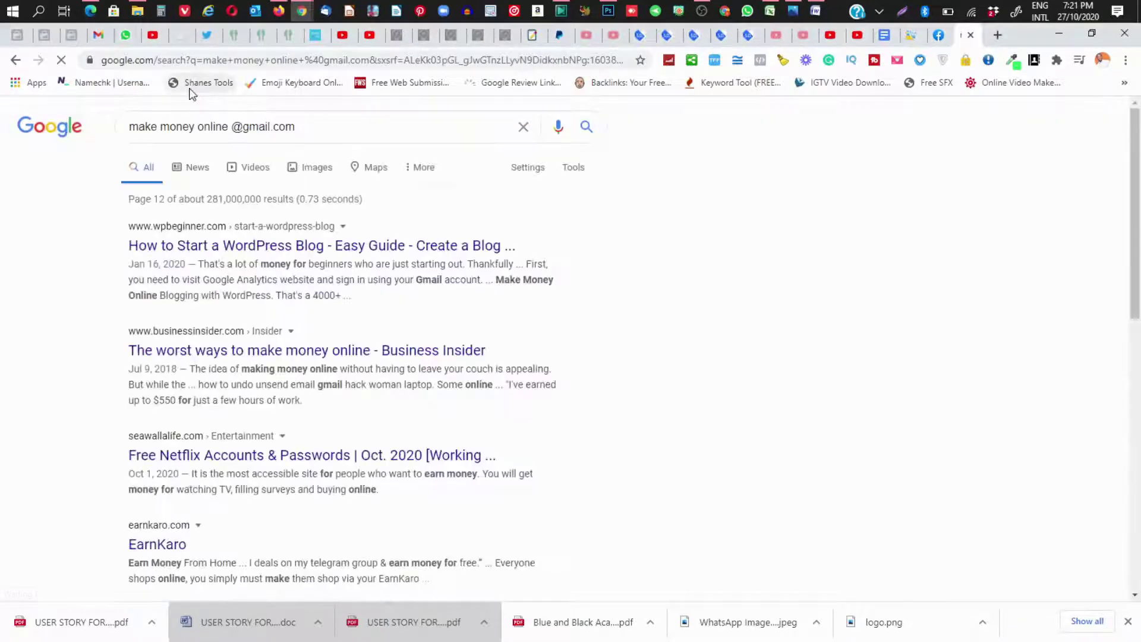
{"action": "left_click", "coordinate": [196, 83]}
{"action": "left_click", "coordinate": [26, 254]}
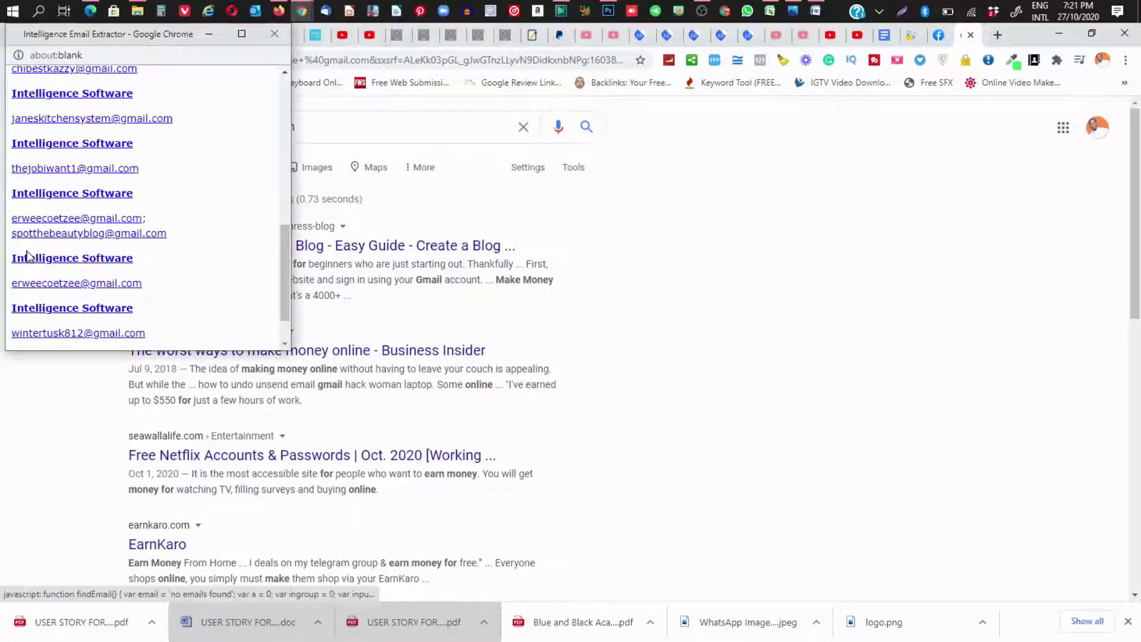
{"action": "scroll", "coordinate": [185, 259], "scroll_direction": "down", "scroll_amount": 1}
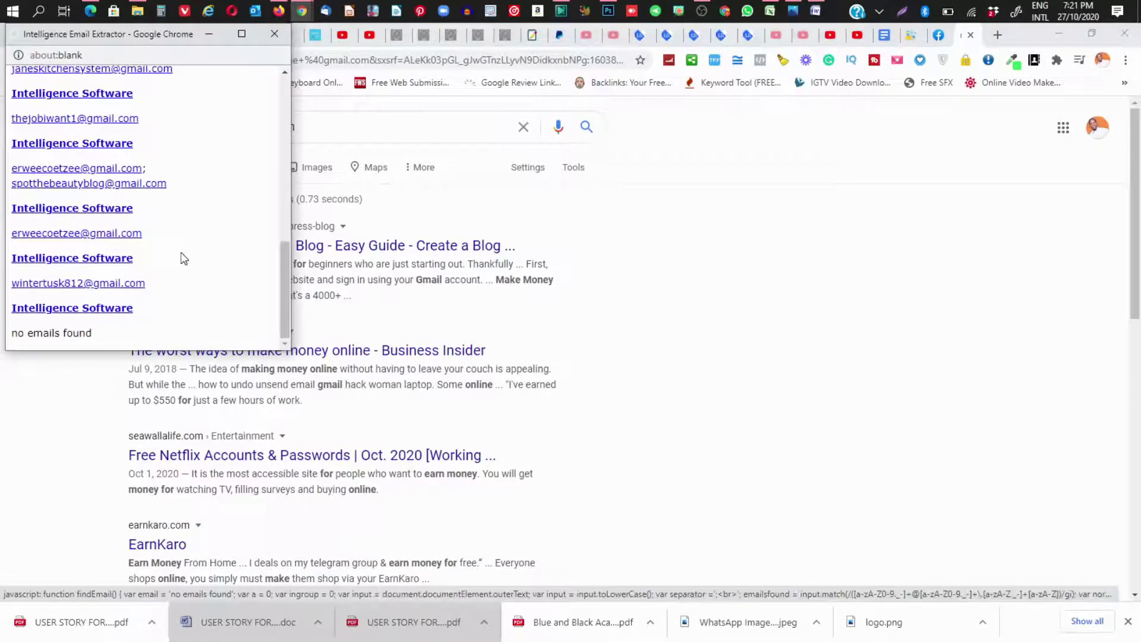
Go to results page 13 and scrape its email addresses with Shanes Tools.
{"action": "scroll", "coordinate": [454, 453], "scroll_direction": "down", "scroll_amount": 6}
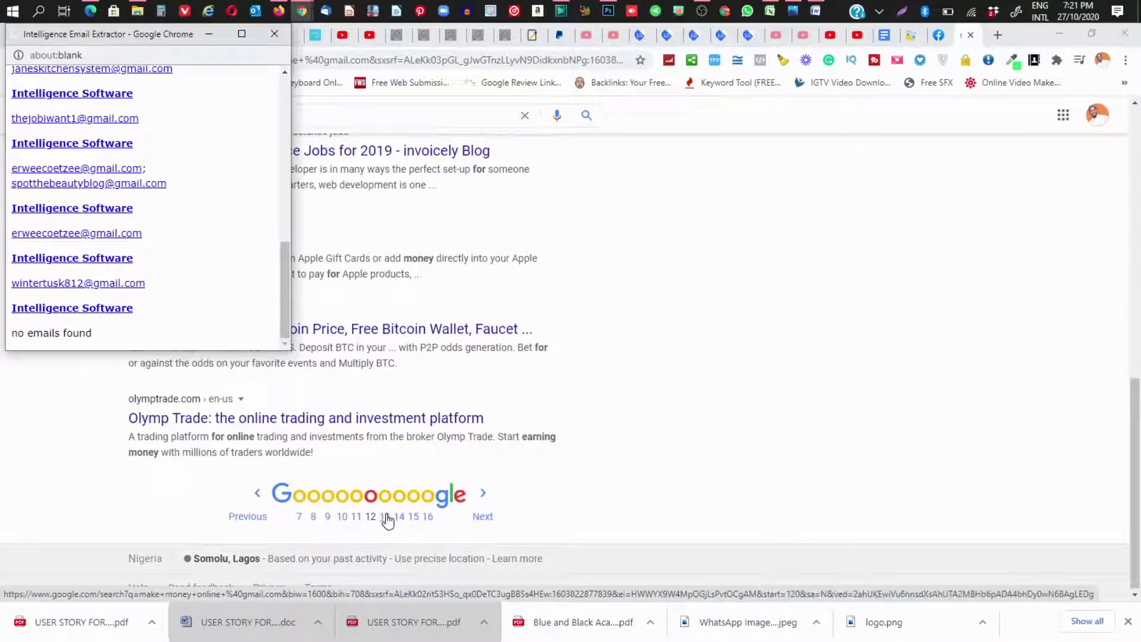
{"action": "left_click", "coordinate": [385, 517]}
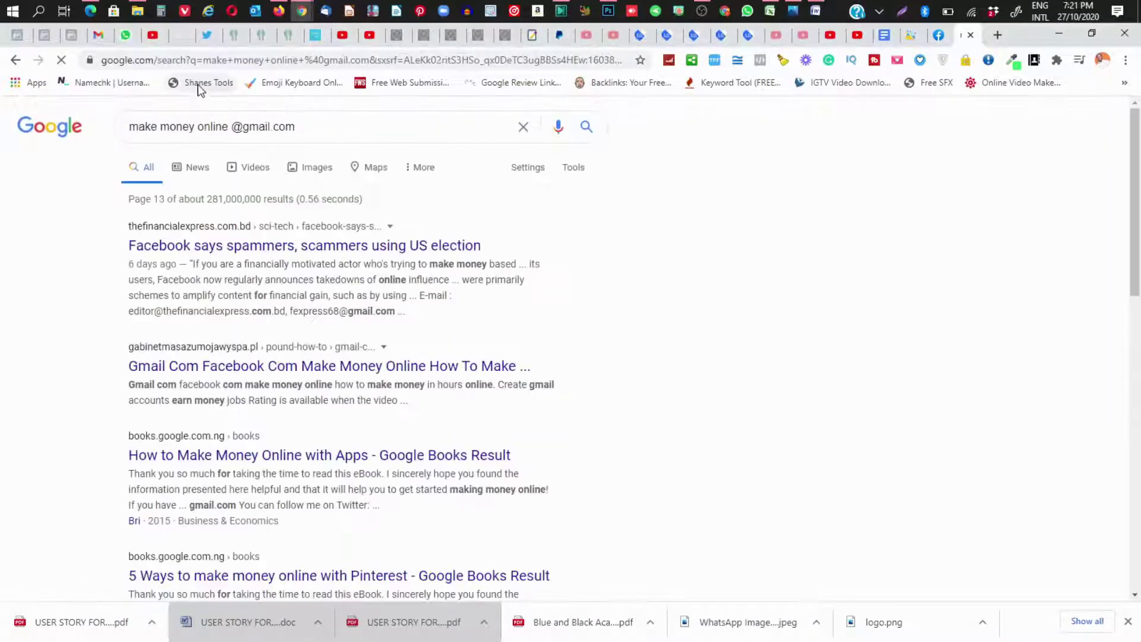
{"action": "left_click", "coordinate": [199, 83]}
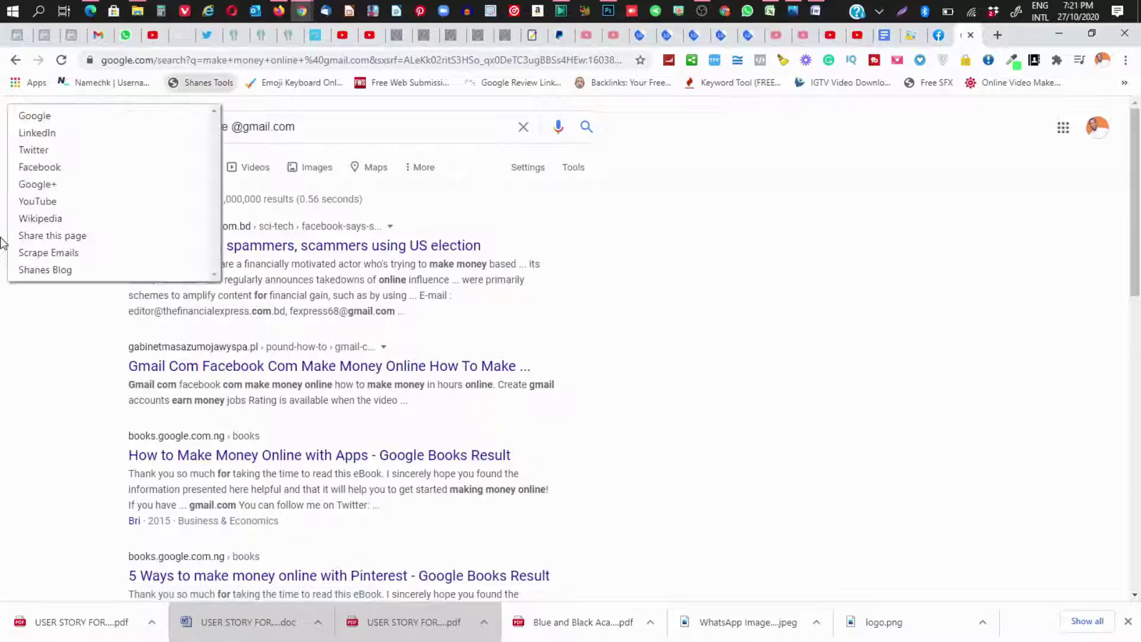
{"action": "left_click", "coordinate": [38, 253]}
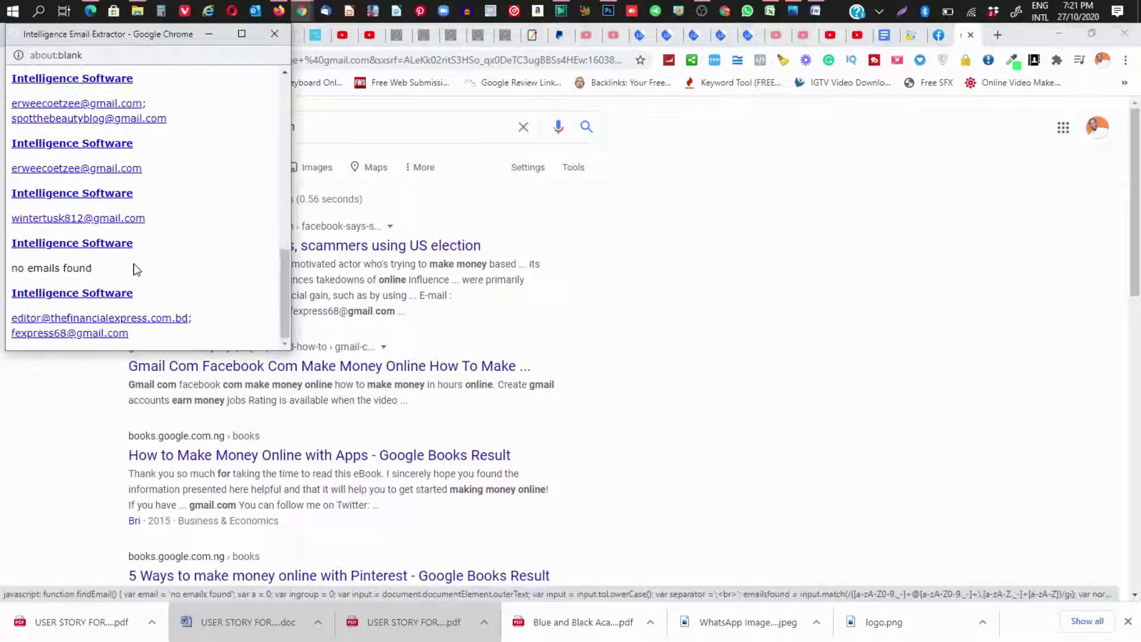
Go to results page 14 and scrape its email addresses with Shanes Tools.
{"action": "scroll", "coordinate": [464, 469], "scroll_direction": "down", "scroll_amount": 10}
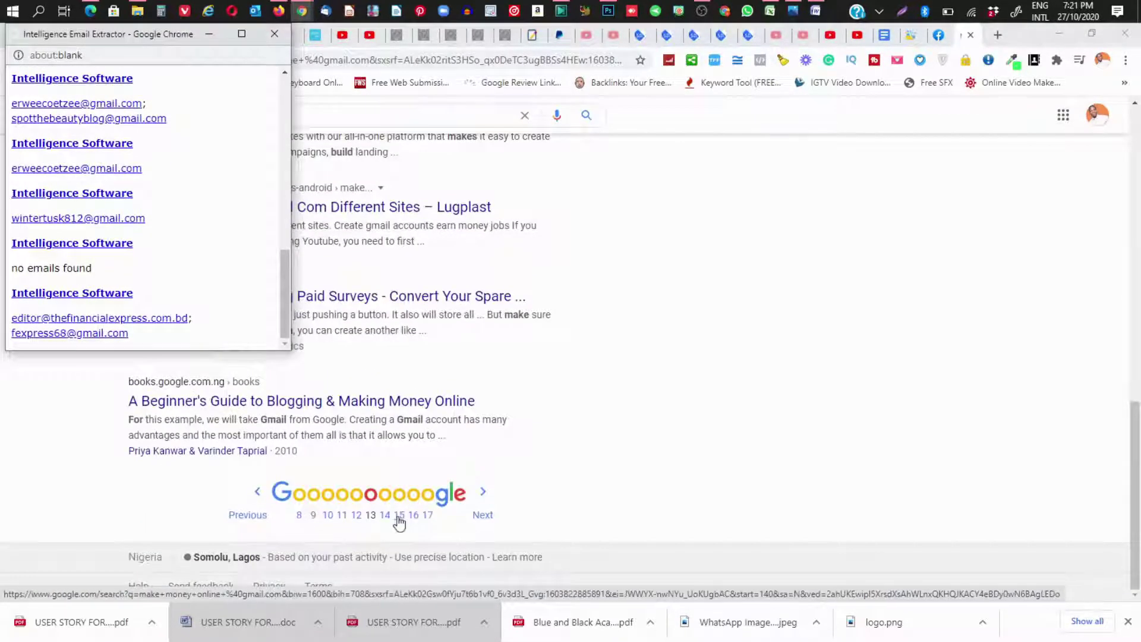
{"action": "left_click", "coordinate": [388, 516]}
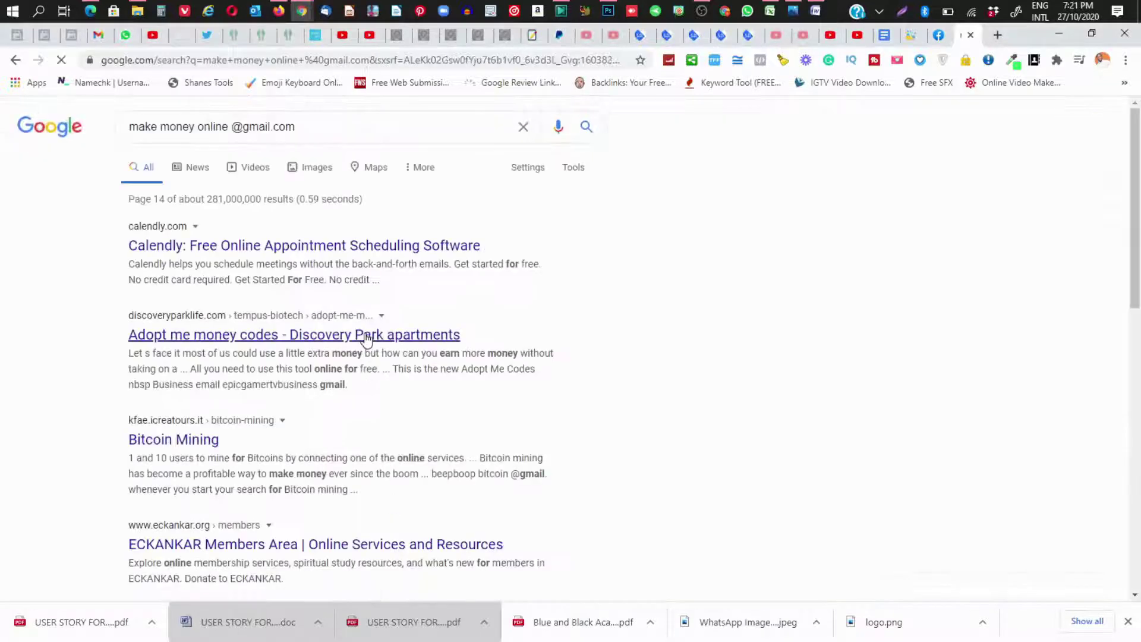
{"action": "left_click", "coordinate": [202, 87]}
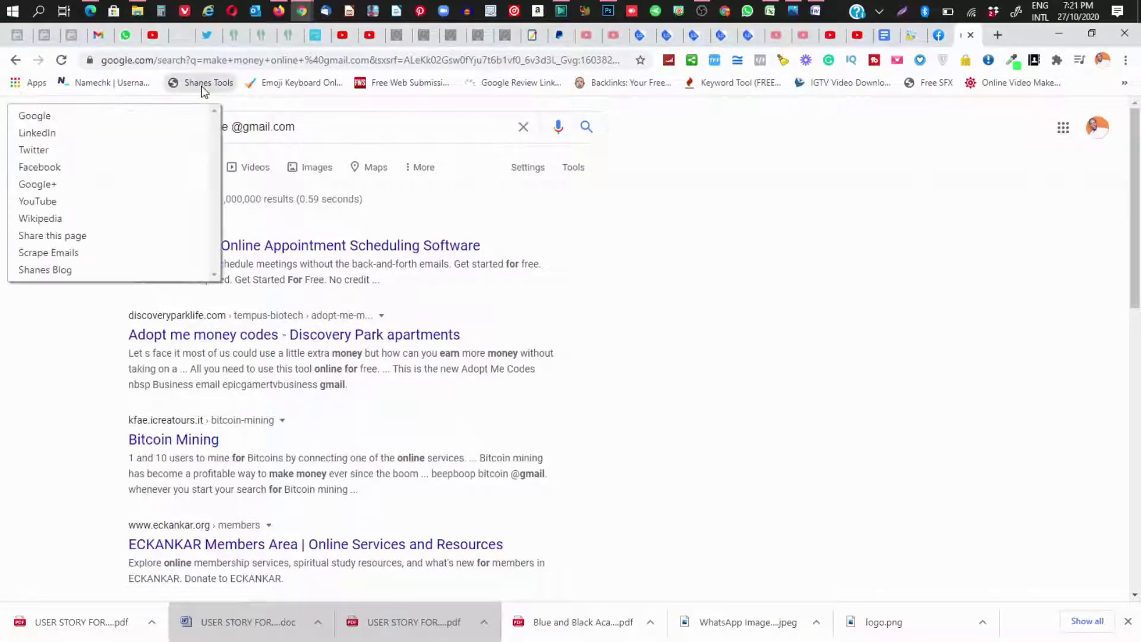
{"action": "left_click", "coordinate": [45, 254]}
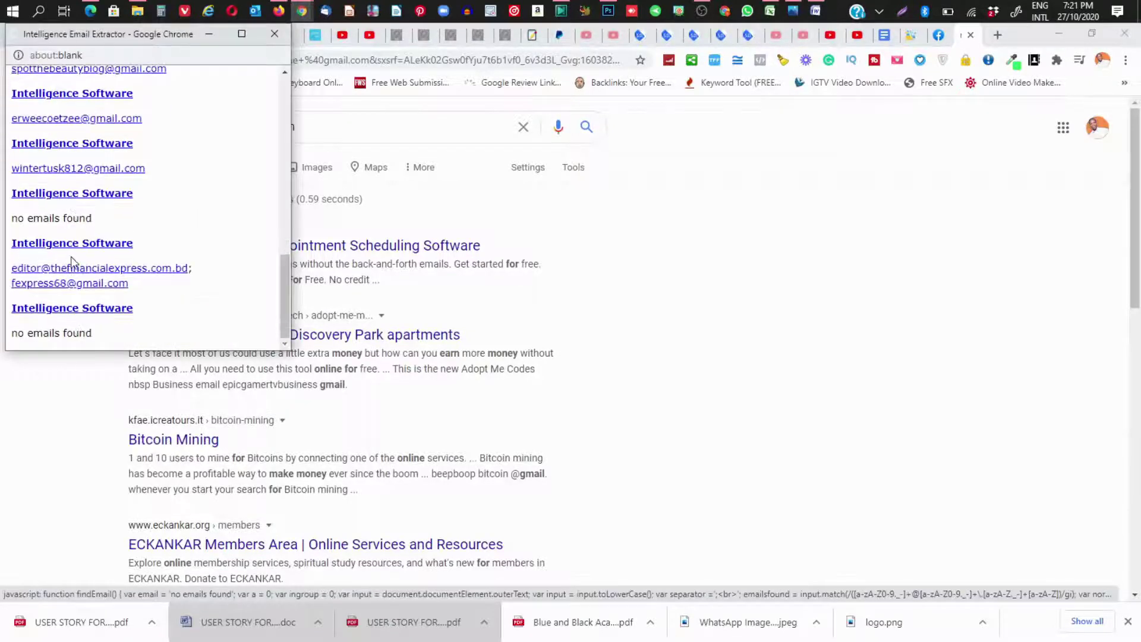
Go to results page 15, scrape its email addresses with Shanes Tools, and check the newest entries in the collected list.
{"action": "scroll", "coordinate": [381, 398], "scroll_direction": "down", "scroll_amount": 12}
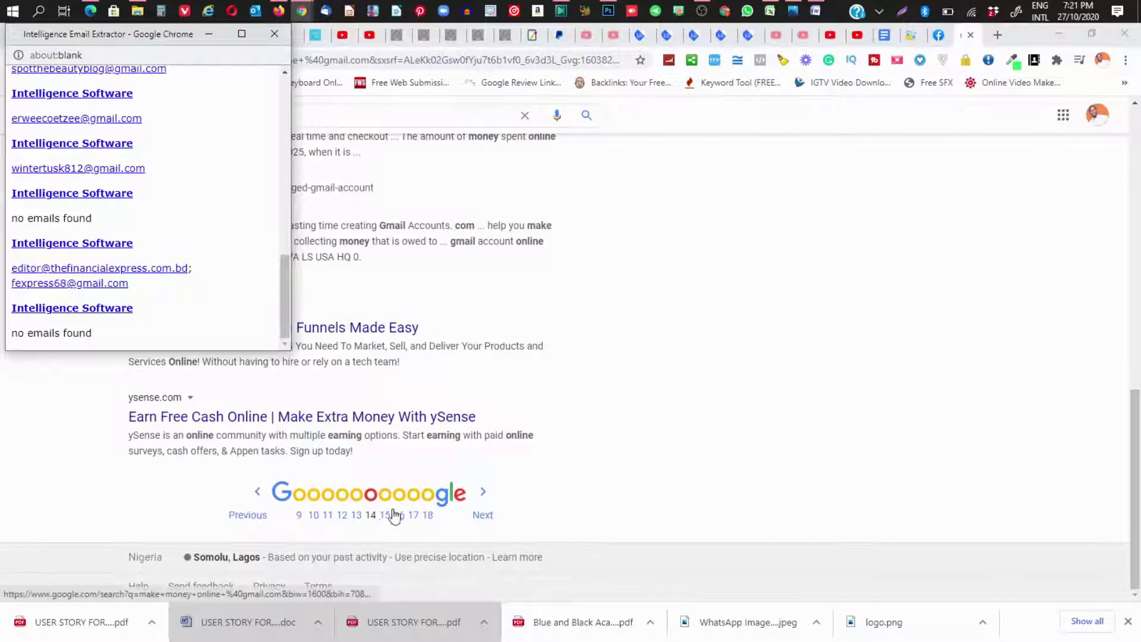
{"action": "left_click", "coordinate": [387, 515]}
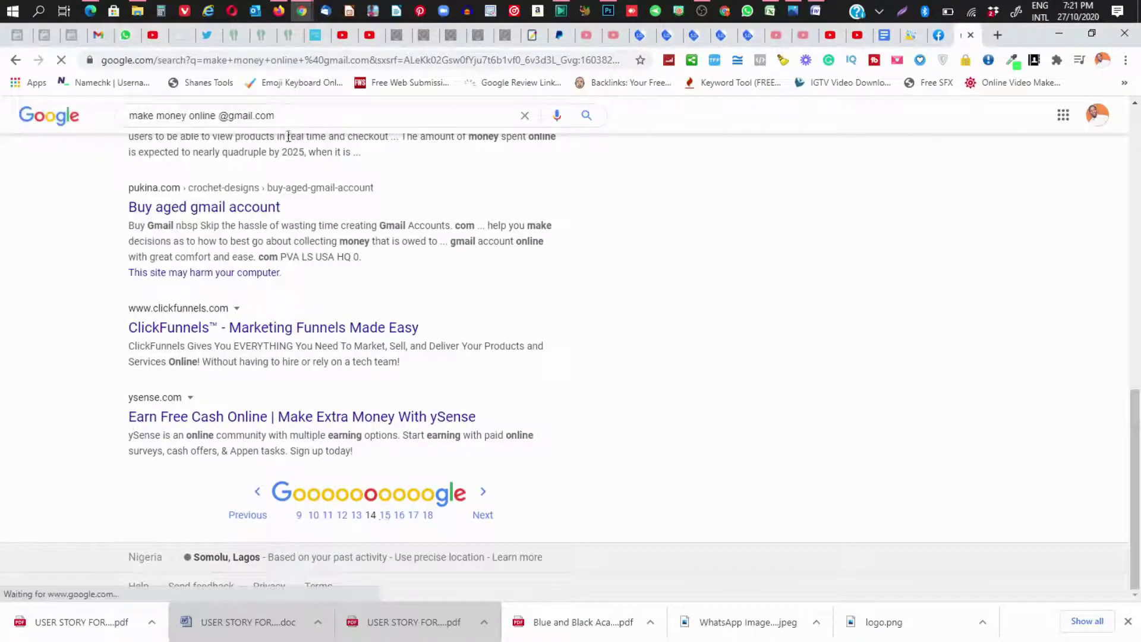
{"action": "left_click", "coordinate": [205, 84]}
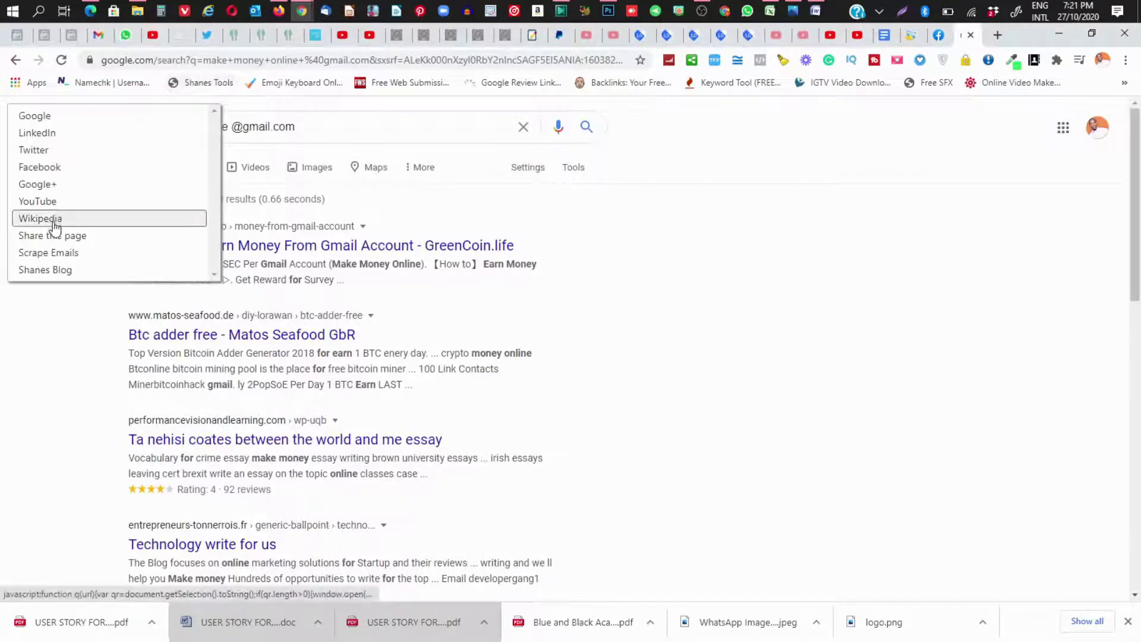
{"action": "left_click", "coordinate": [74, 254]}
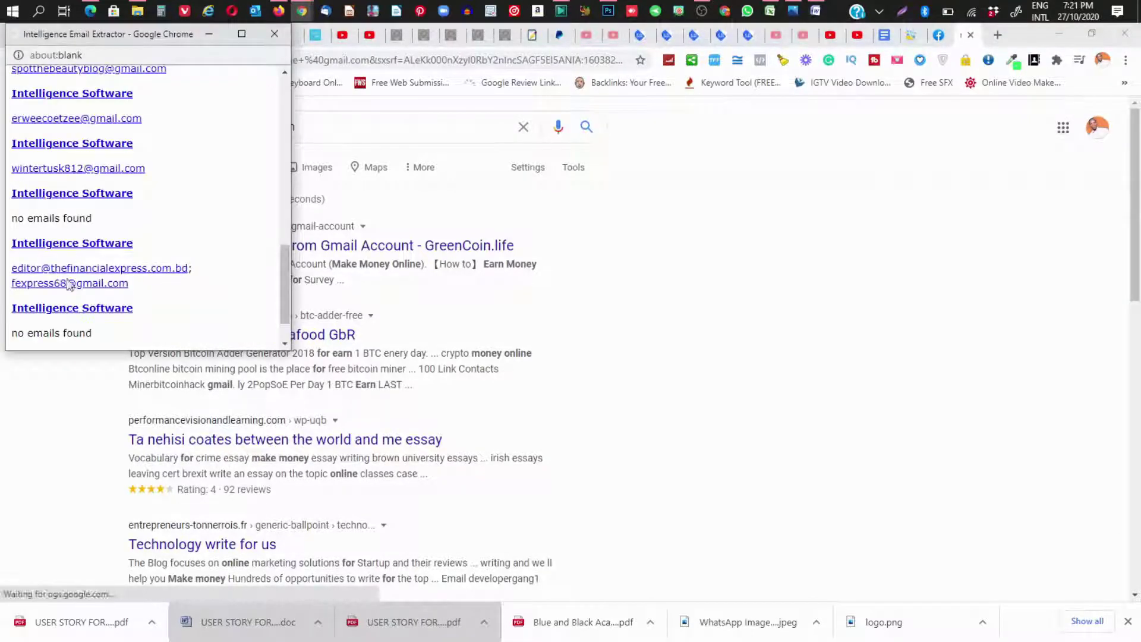
{"action": "scroll", "coordinate": [70, 286], "scroll_direction": "down", "scroll_amount": 1}
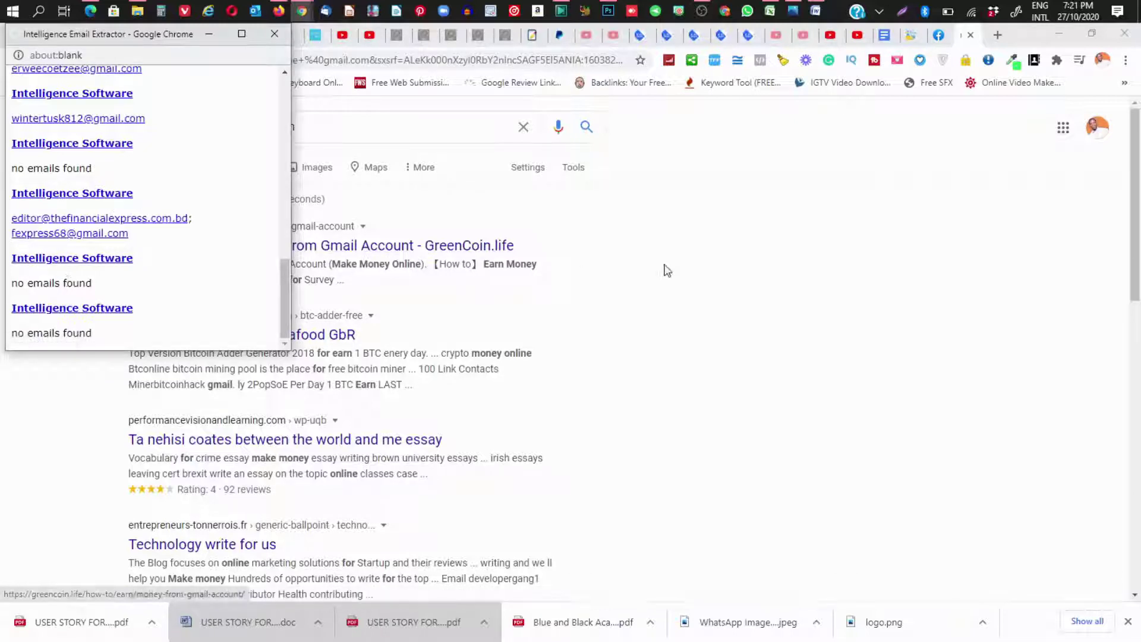
Switch to Microsoft Edge and view the subscription and notification options of the Seun Digital YouTube channel.
{"action": "left_click", "coordinate": [90, 11]}
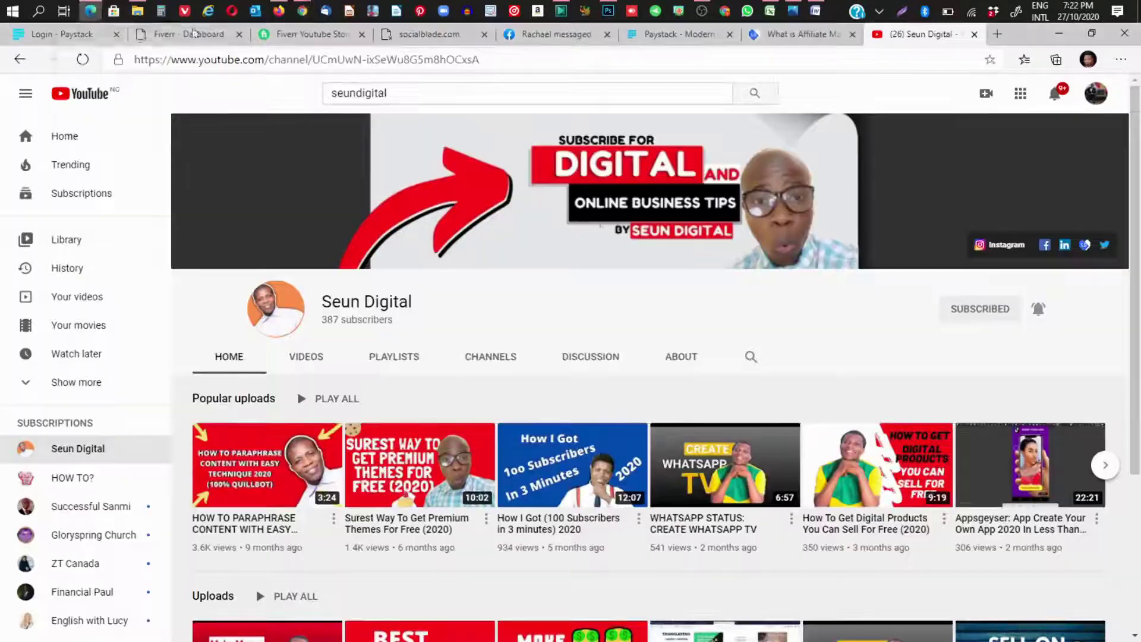
{"action": "left_click", "coordinate": [963, 308]}
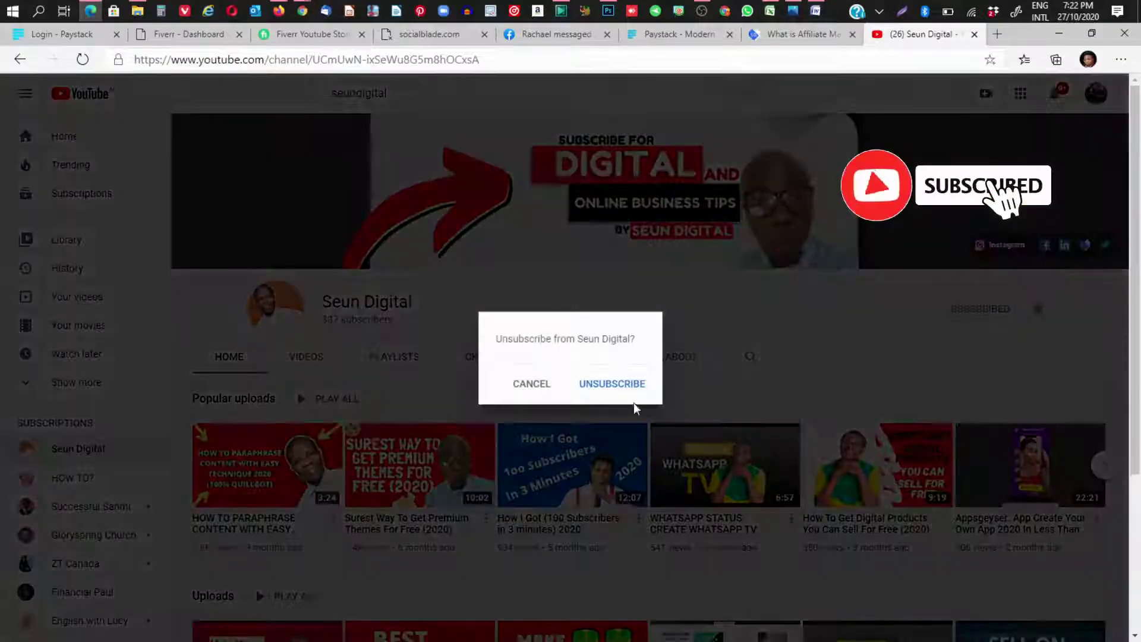
{"action": "left_click", "coordinate": [531, 382]}
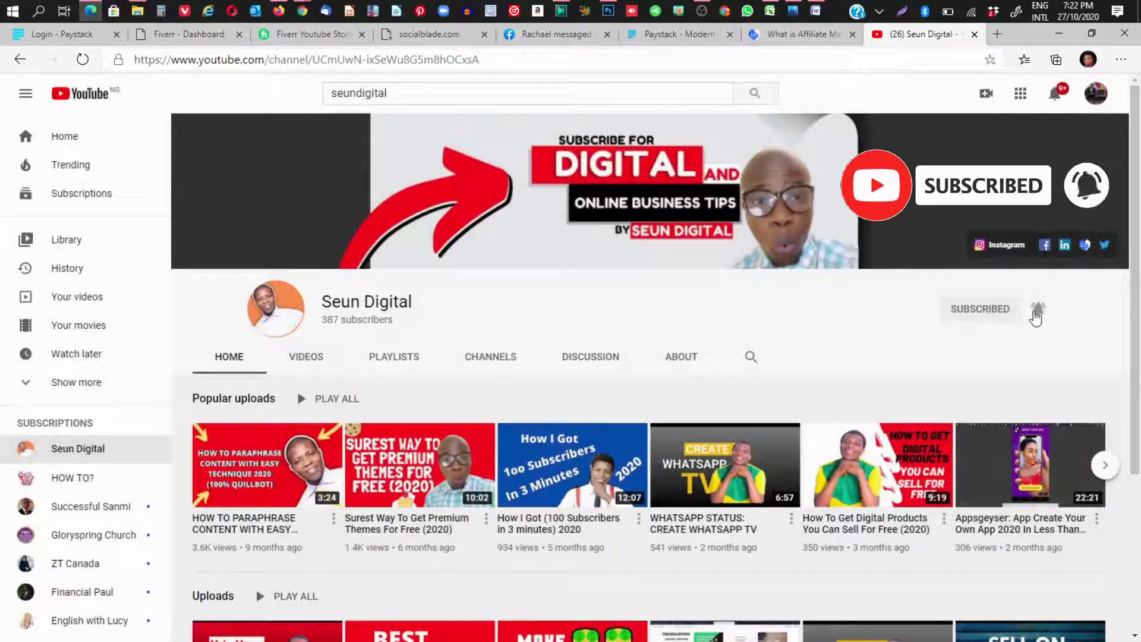
{"action": "left_click", "coordinate": [1038, 308]}
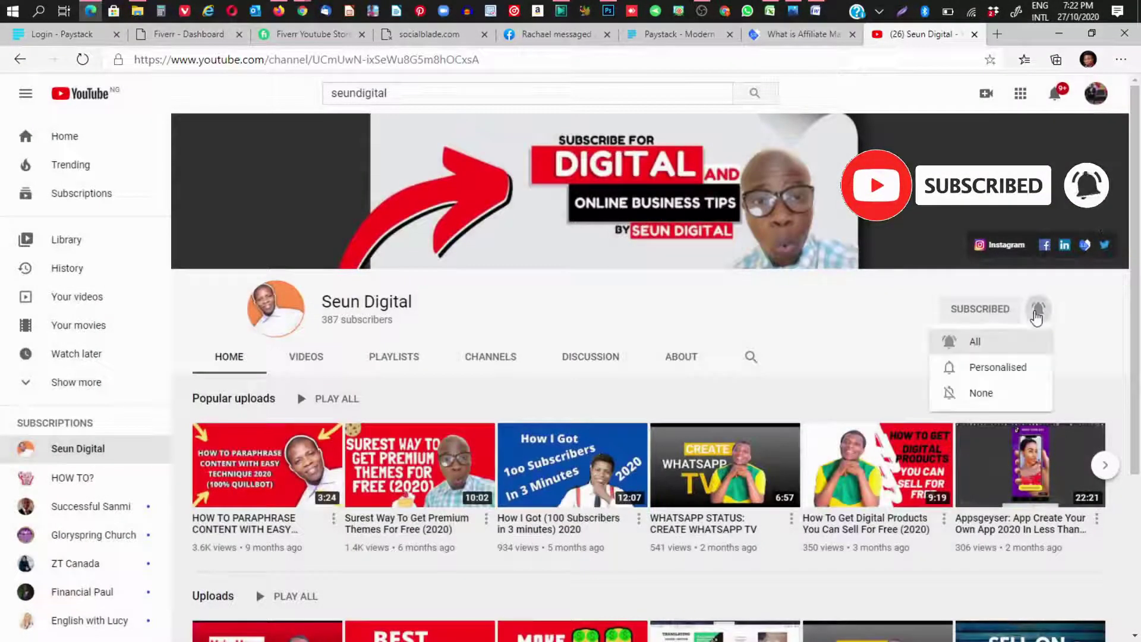
{"action": "left_click", "coordinate": [853, 321]}
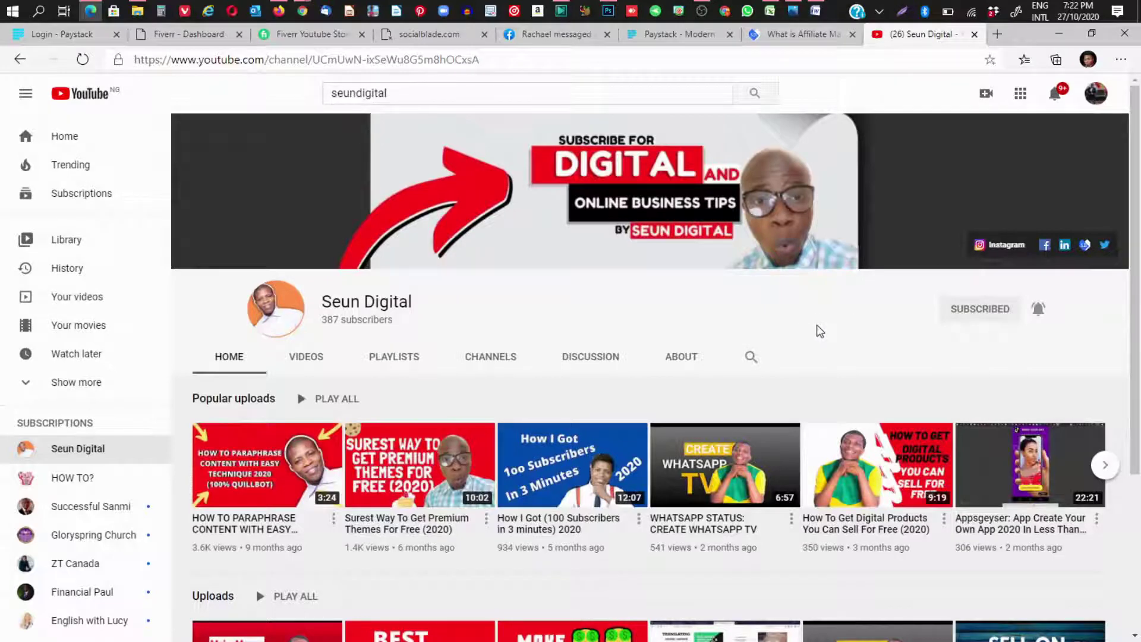
Look through the popular uploads and latest uploads on the Seun Digital channel's home page.
{"action": "scroll", "coordinate": [820, 331], "scroll_direction": "down", "scroll_amount": 3}
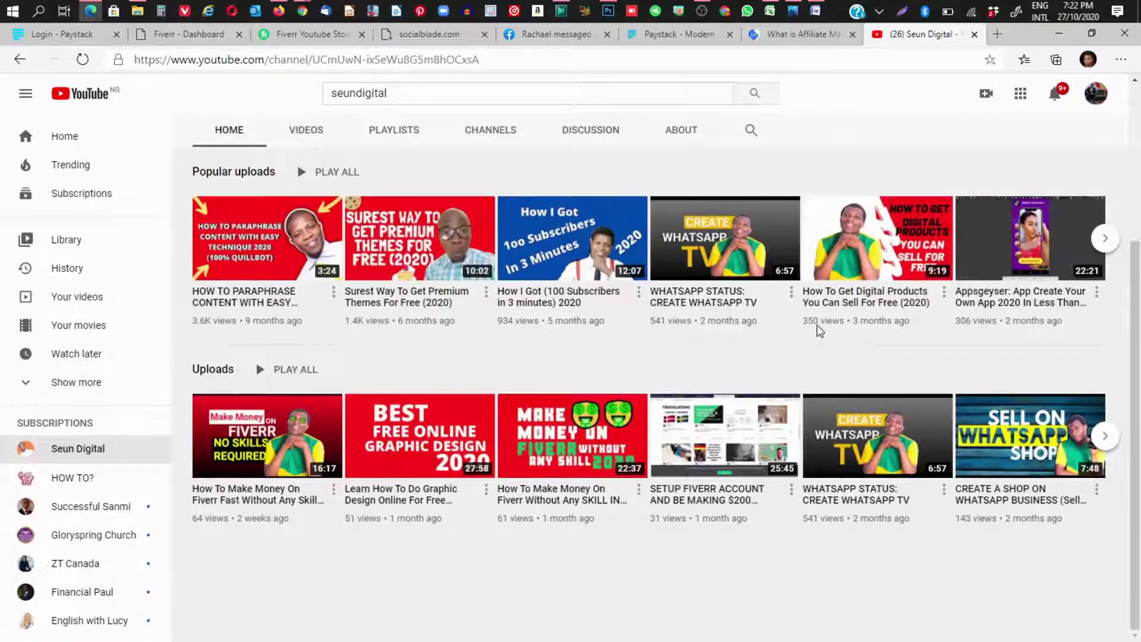
{"action": "scroll", "coordinate": [817, 325], "scroll_direction": "up", "scroll_amount": 3}
{"action": "scroll", "coordinate": [819, 332], "scroll_direction": "down", "scroll_amount": 3}
{"action": "scroll", "coordinate": [626, 333], "scroll_direction": "up", "scroll_amount": 3}
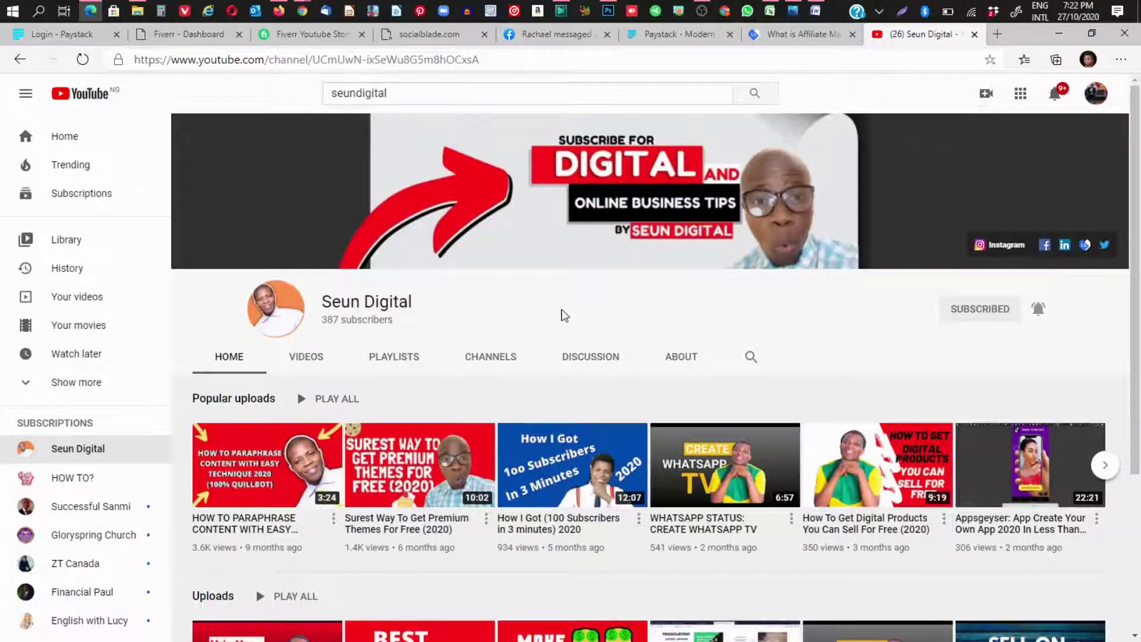
{"action": "scroll", "coordinate": [564, 315], "scroll_direction": "down", "scroll_amount": 3}
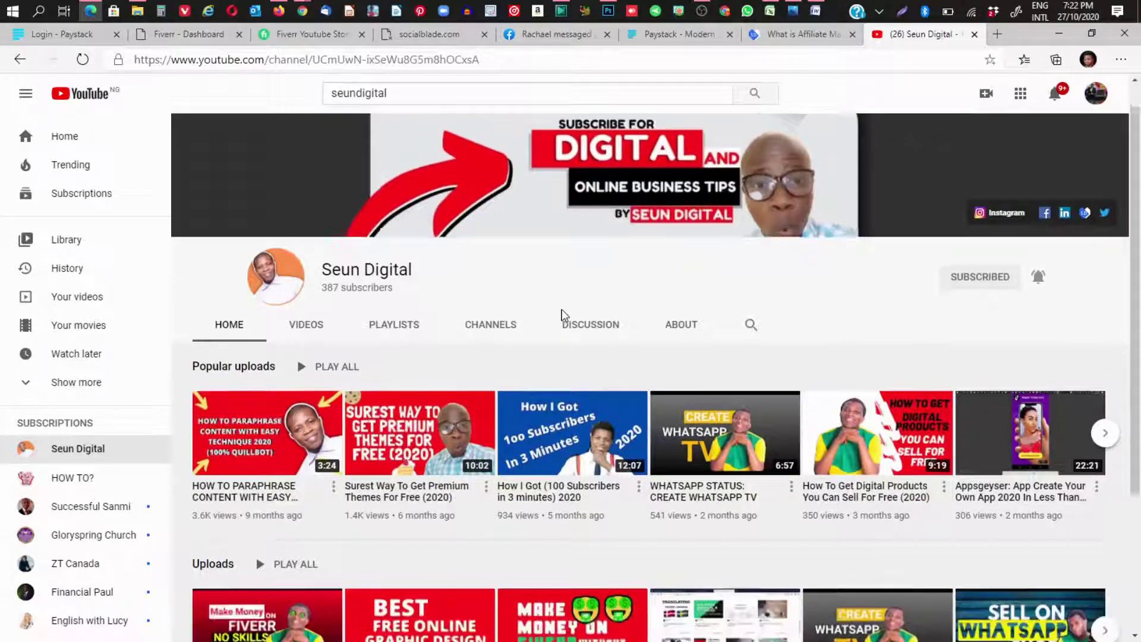
{"action": "scroll", "coordinate": [561, 315], "scroll_direction": "up", "scroll_amount": 3}
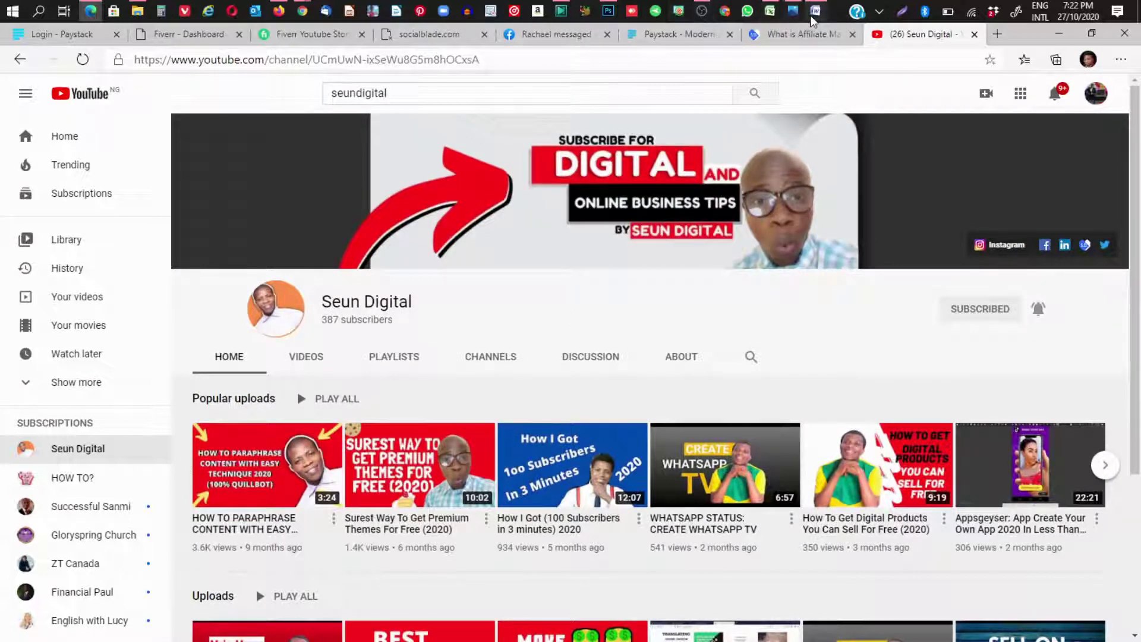
Switch to the OBS Studio window with the recording controls.
{"action": "left_click", "coordinate": [790, 47]}
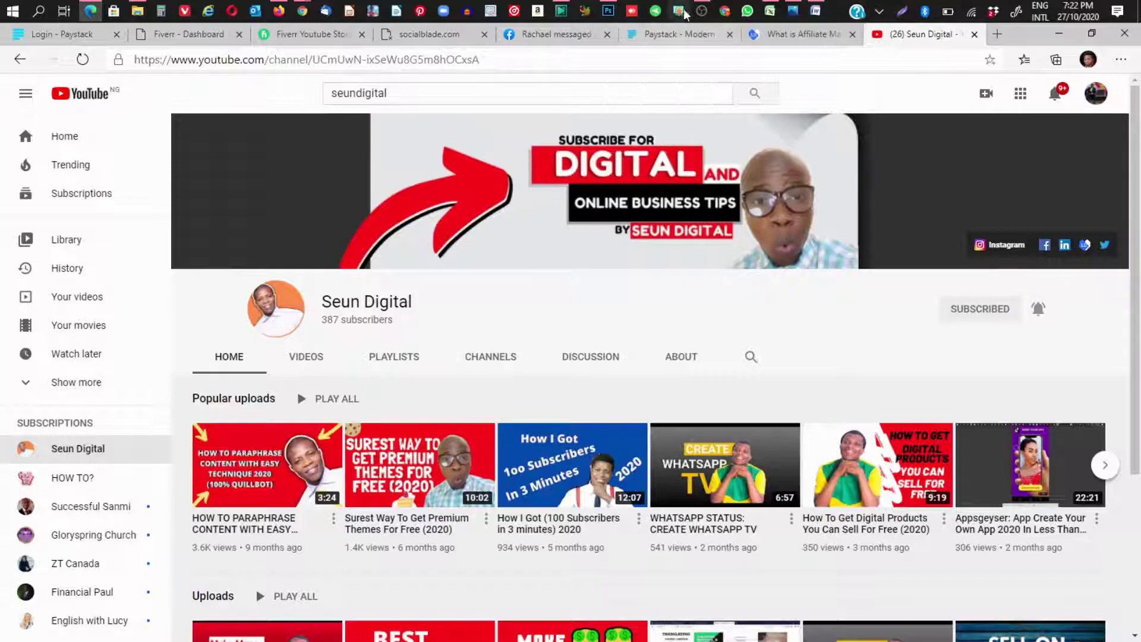
{"action": "left_click", "coordinate": [701, 10]}
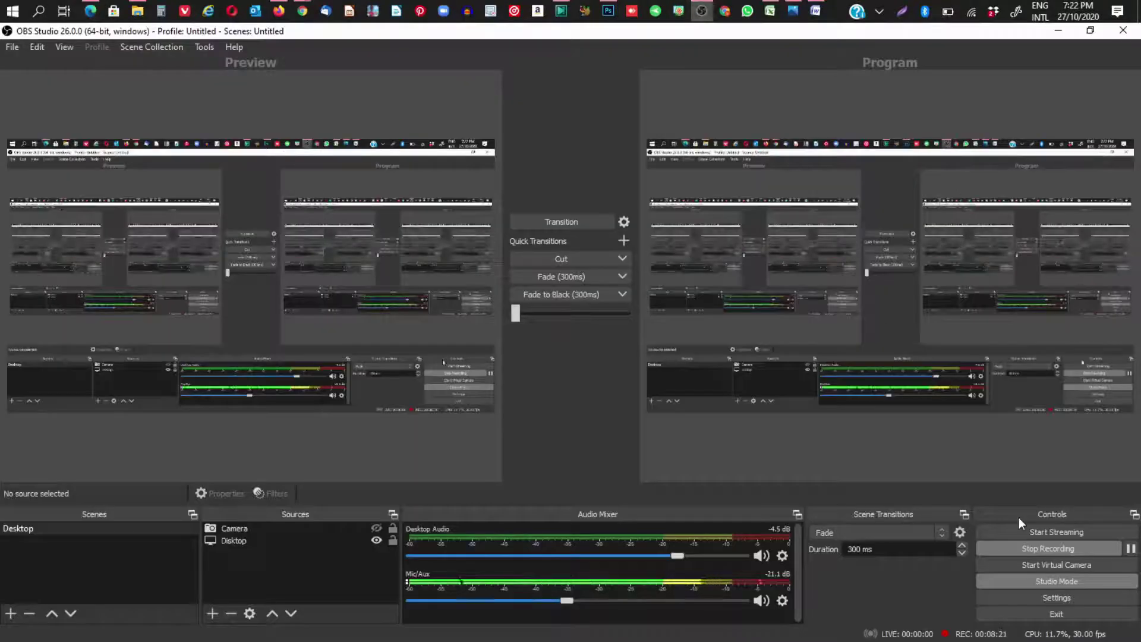